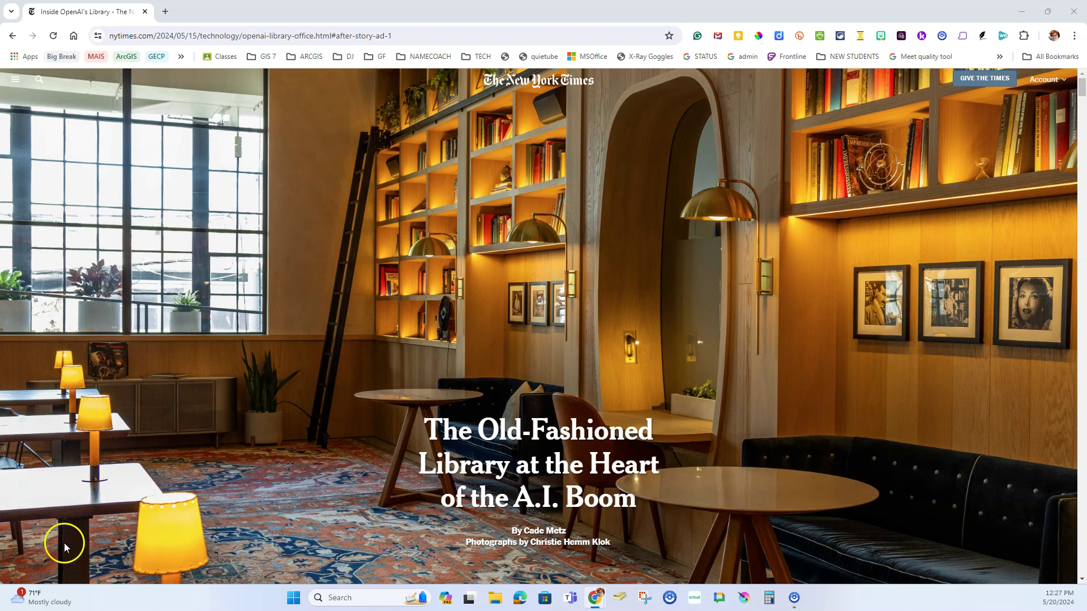
- Scroll through the New York Times article to review it
scroll(249, 323, "down", 1)
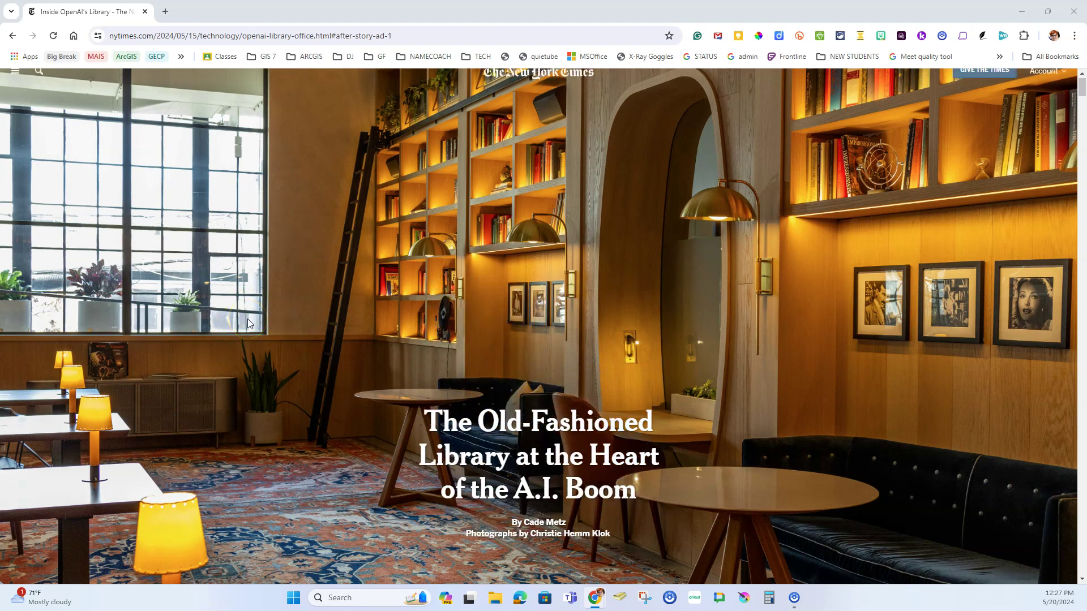
scroll(249, 324, "up", 1)
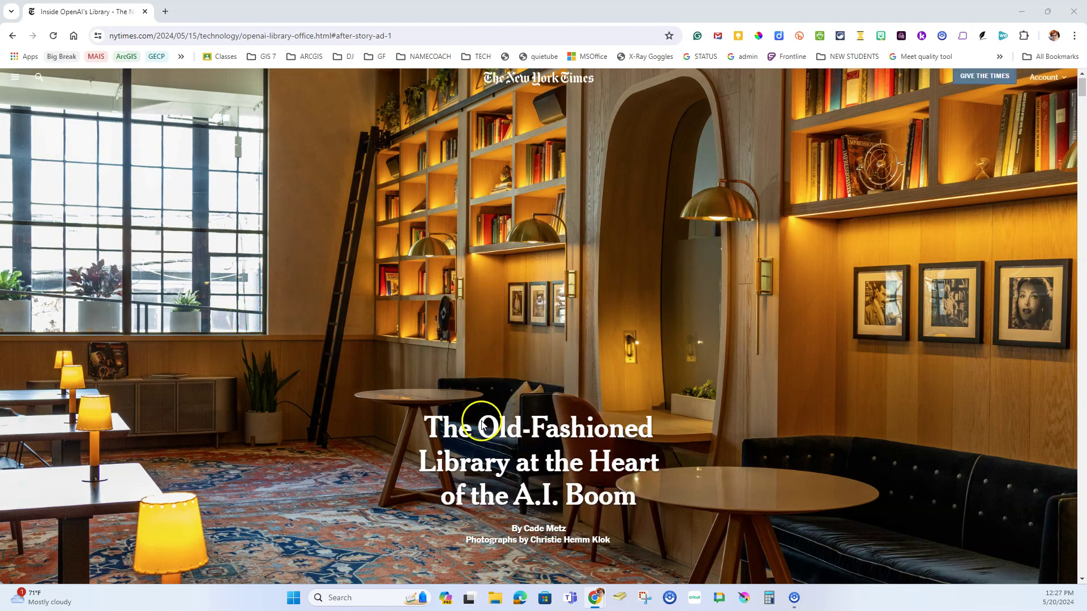
scroll(369, 450, "down", 5)
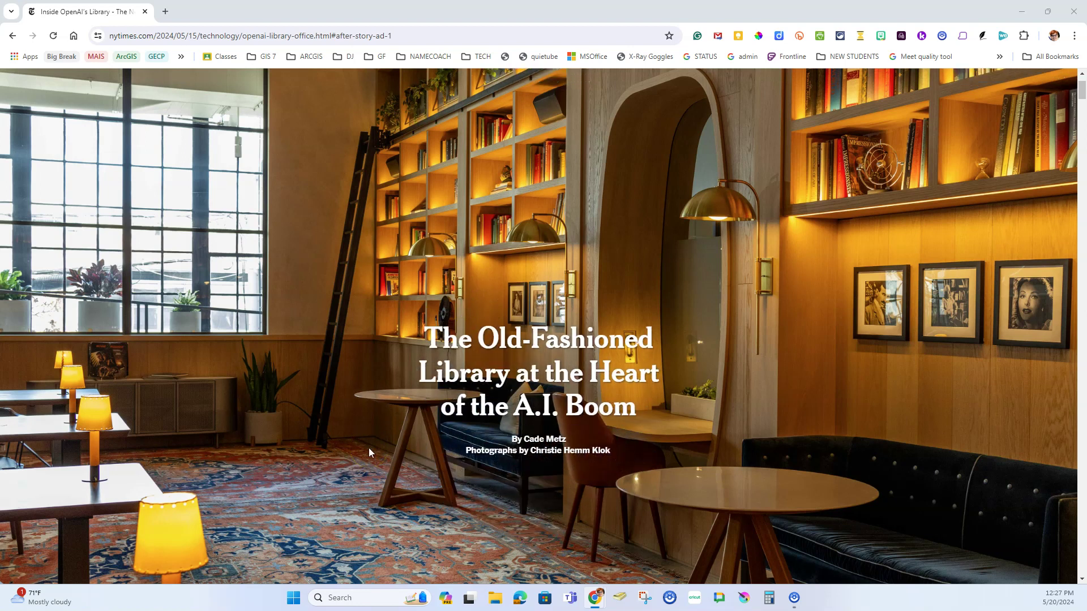
scroll(369, 451, "down", 8)
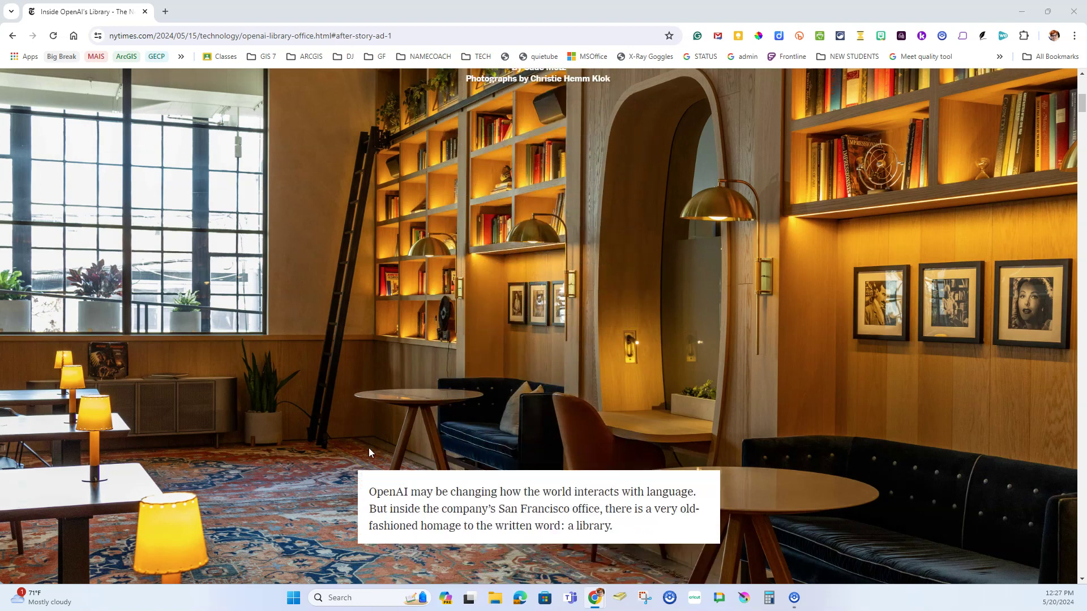
scroll(369, 447, "down", 10)
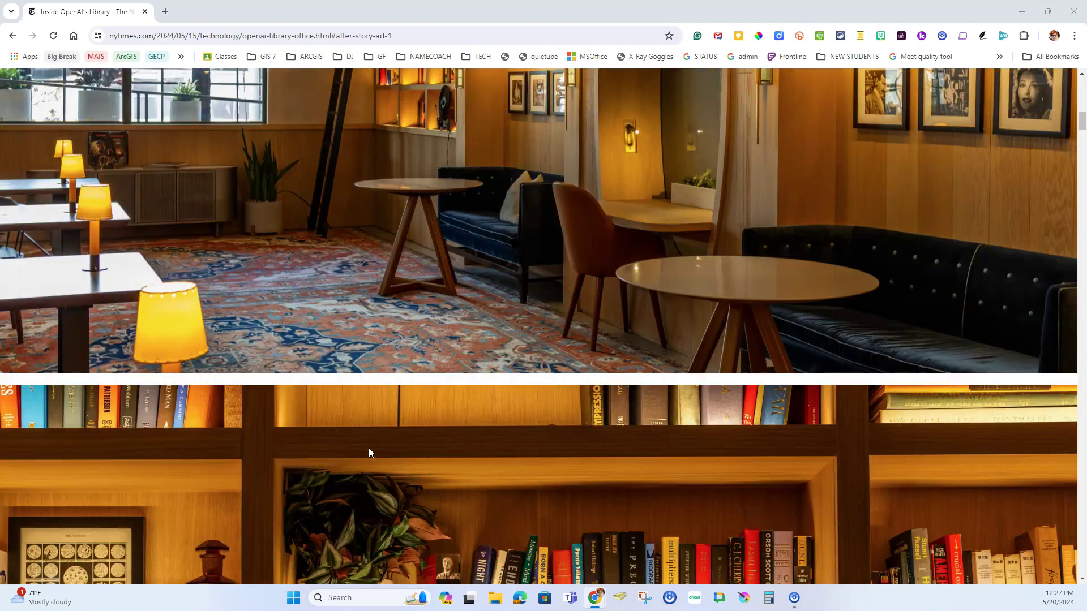
scroll(369, 447, "down", 2)
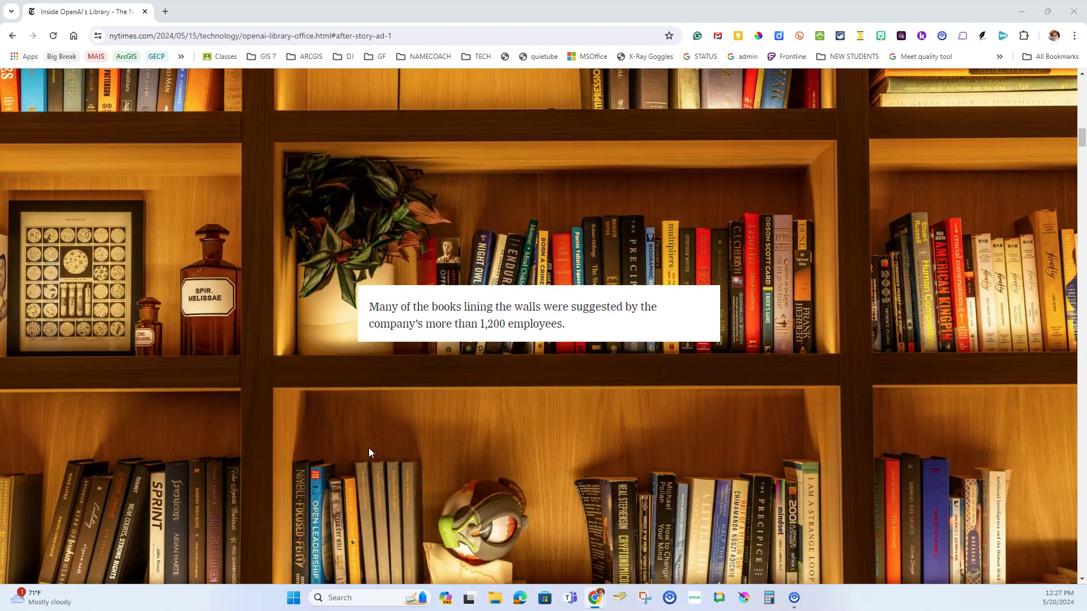
scroll(481, 245, "up", 2)
scroll(480, 245, "up", 18)
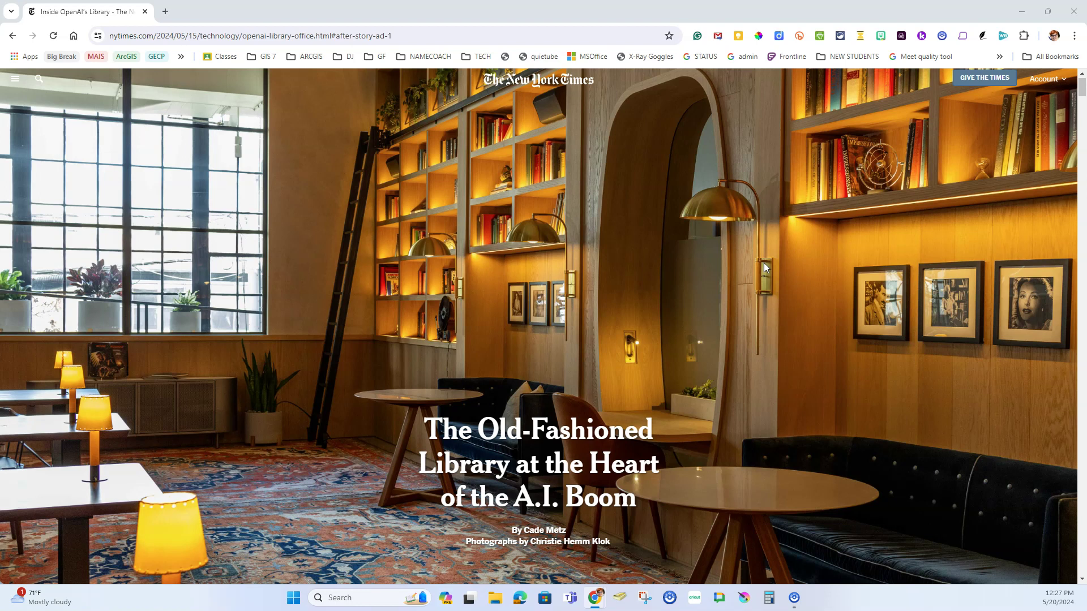
right_click(765, 267)
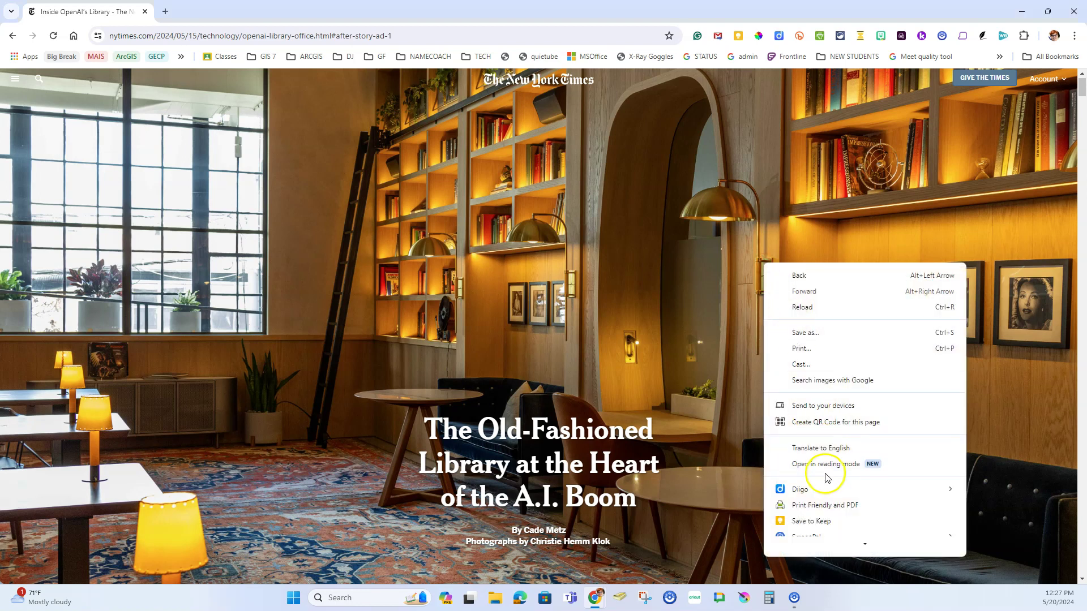
left_click(915, 249)
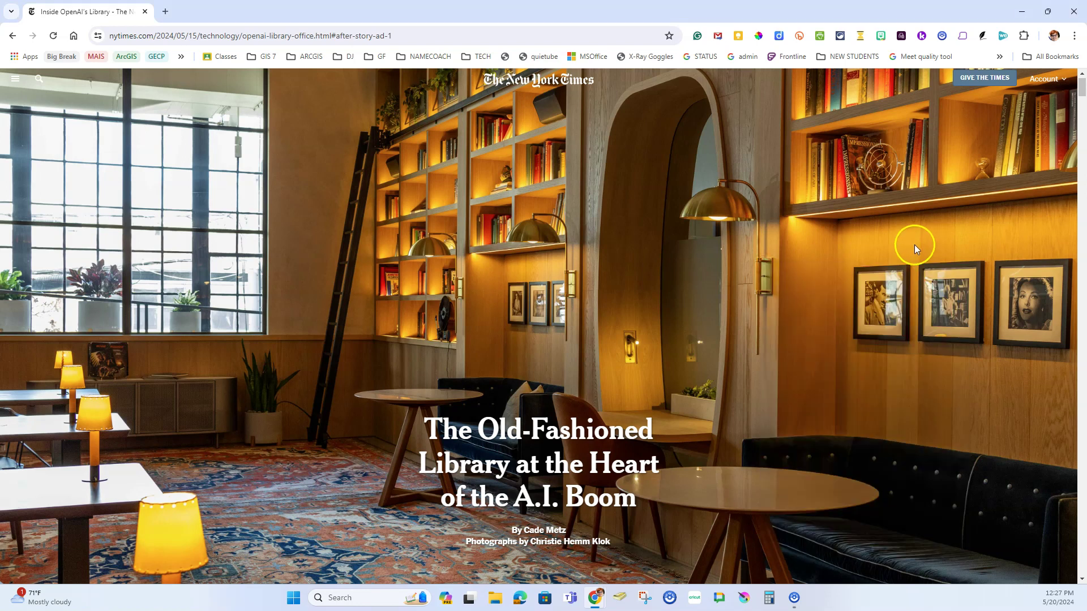
- Open the article in Reading mode and widen its side panel to fill most of the window
left_click(1067, 38)
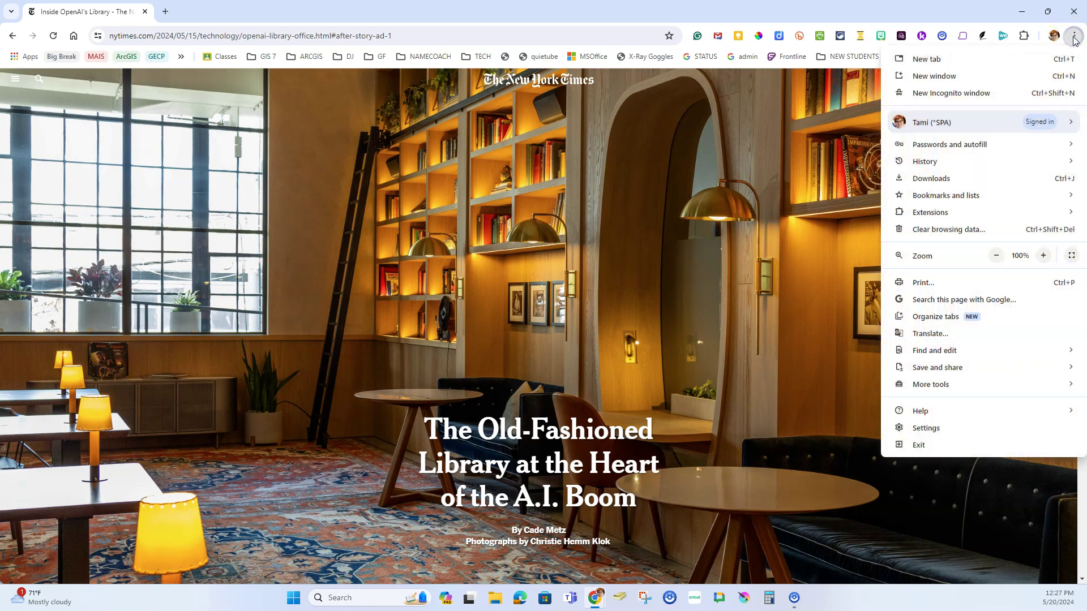
mouse_move(1019, 384)
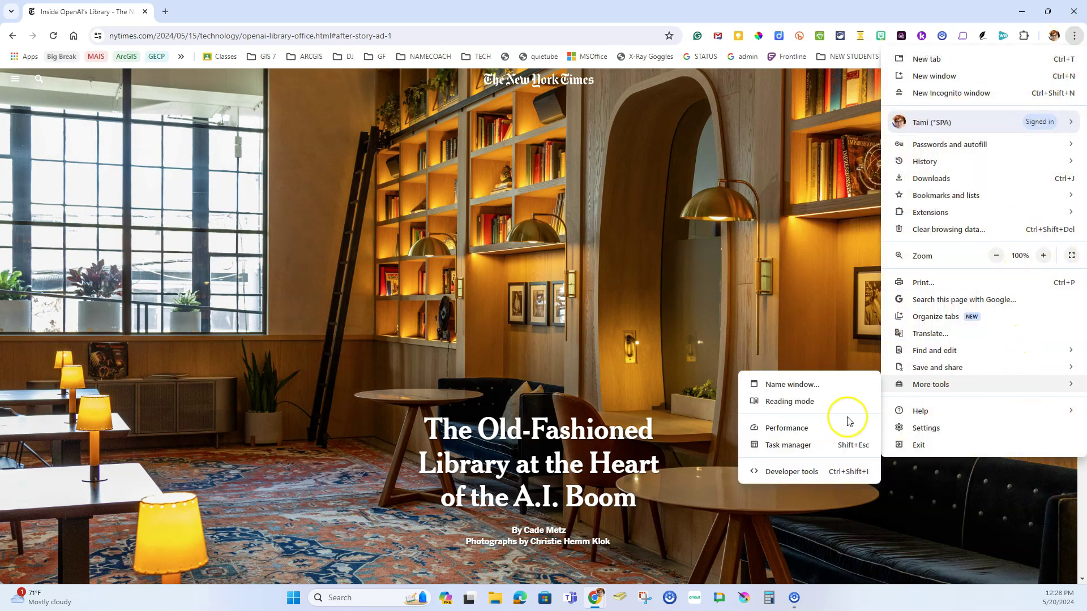
left_click(836, 404)
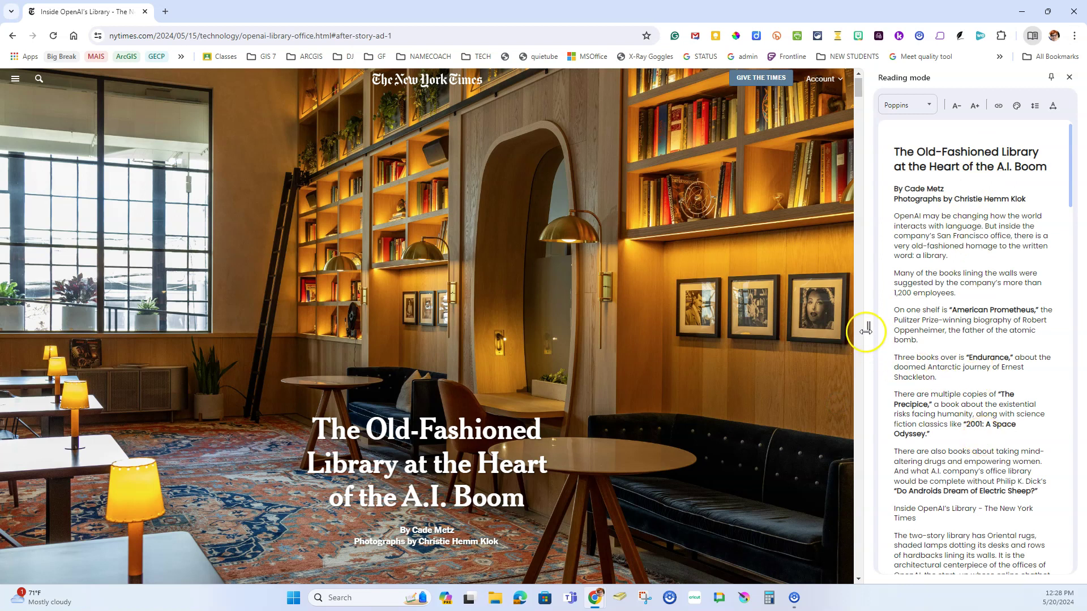
left_click_drag(868, 329, 383, 322)
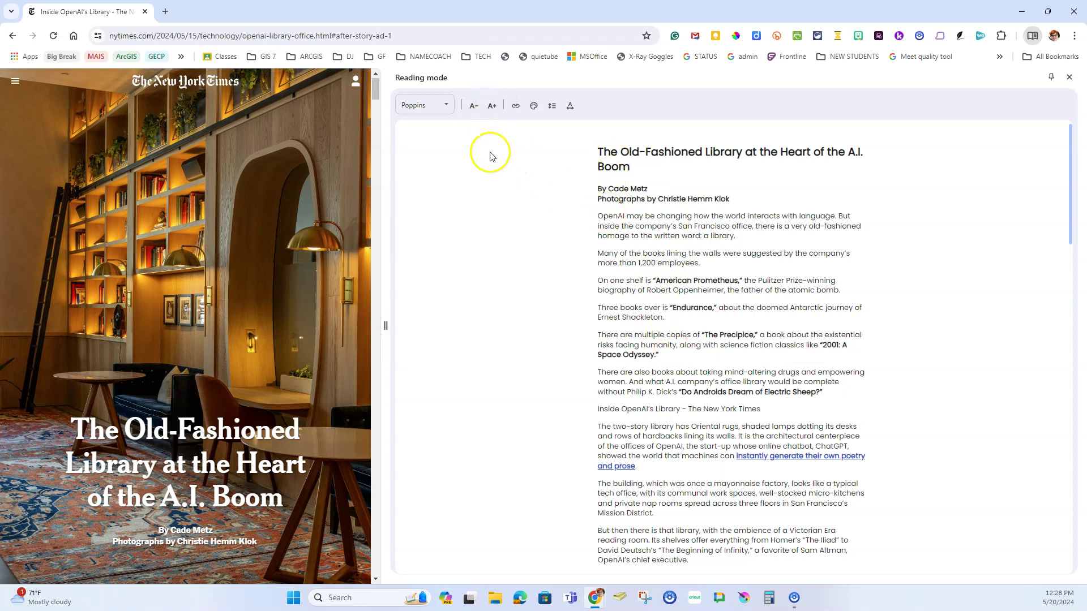
- Switch the reading font to Lexend Deca and enlarge the text
left_click(442, 104)
left_click(438, 157)
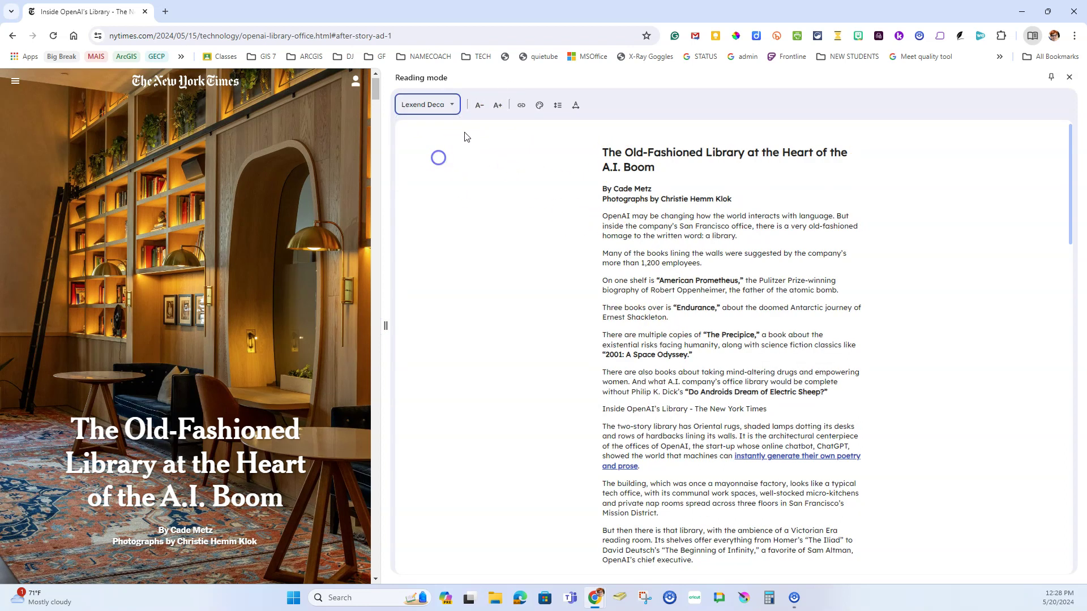
left_click(498, 106)
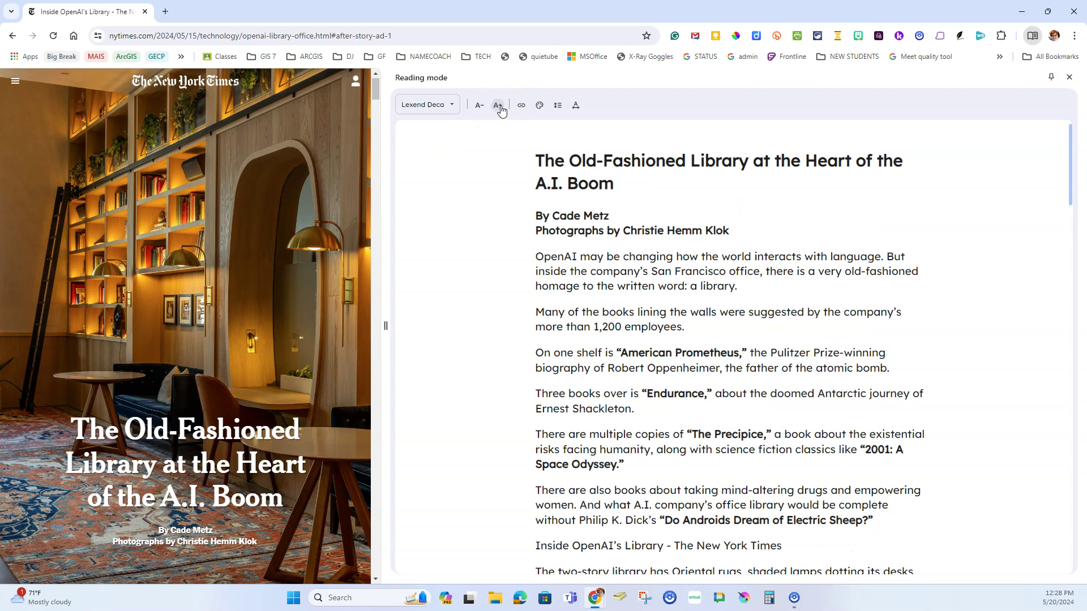
scroll(606, 328, "down", 5)
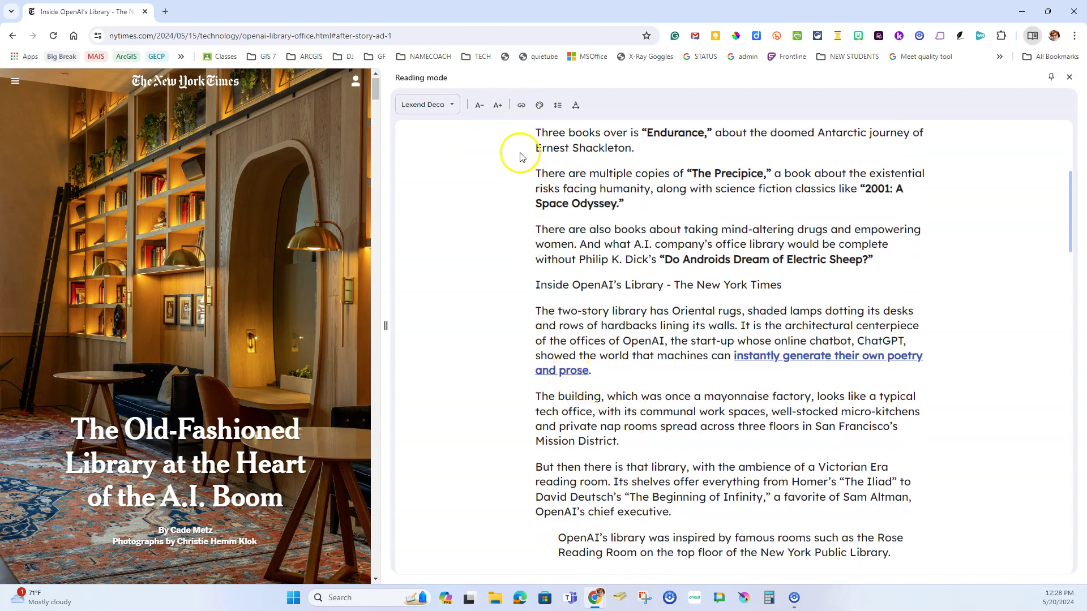
- Show links as plain text and apply the Dark colour theme after trying yellow
left_click(522, 109)
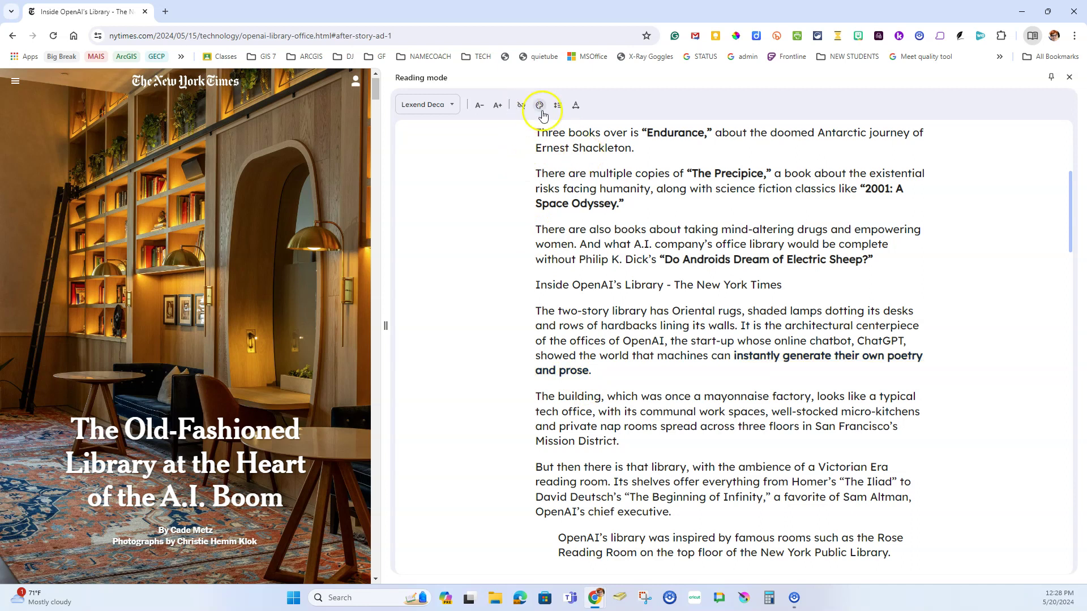
left_click(540, 106)
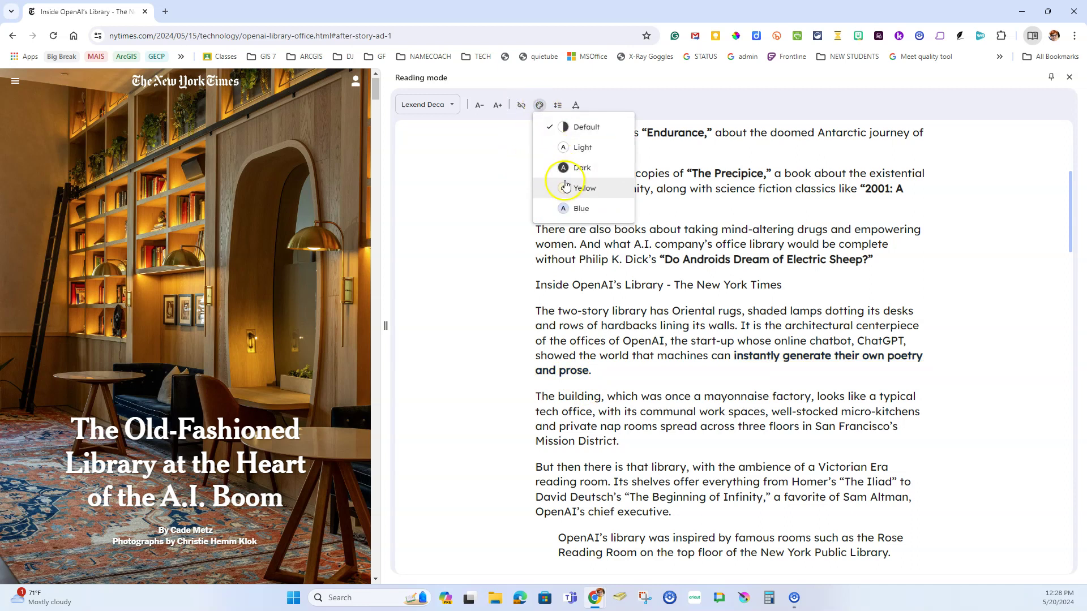
left_click(568, 185)
left_click(541, 106)
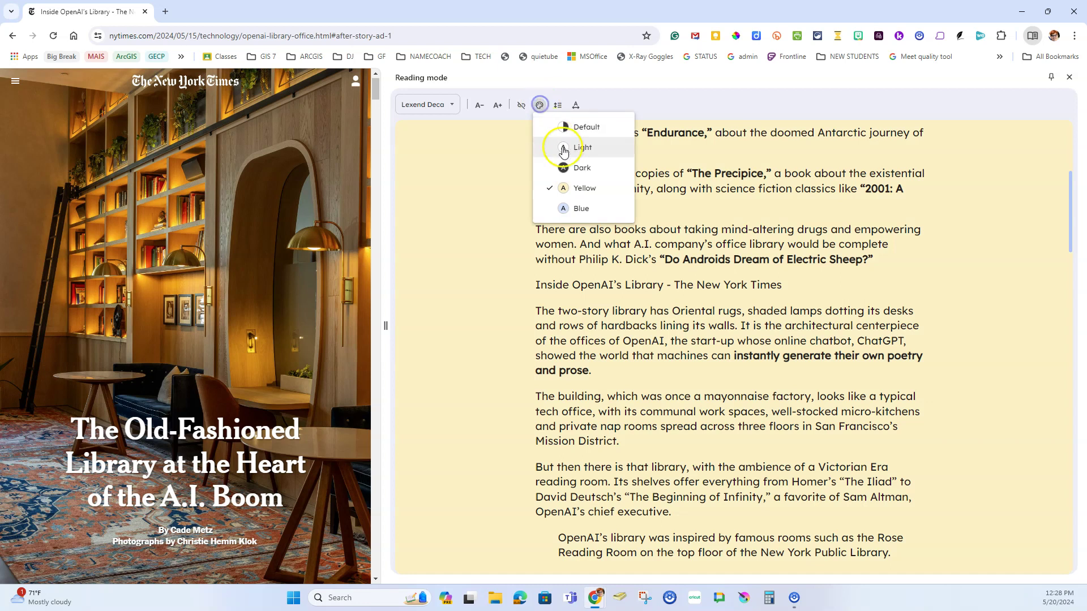
left_click(573, 167)
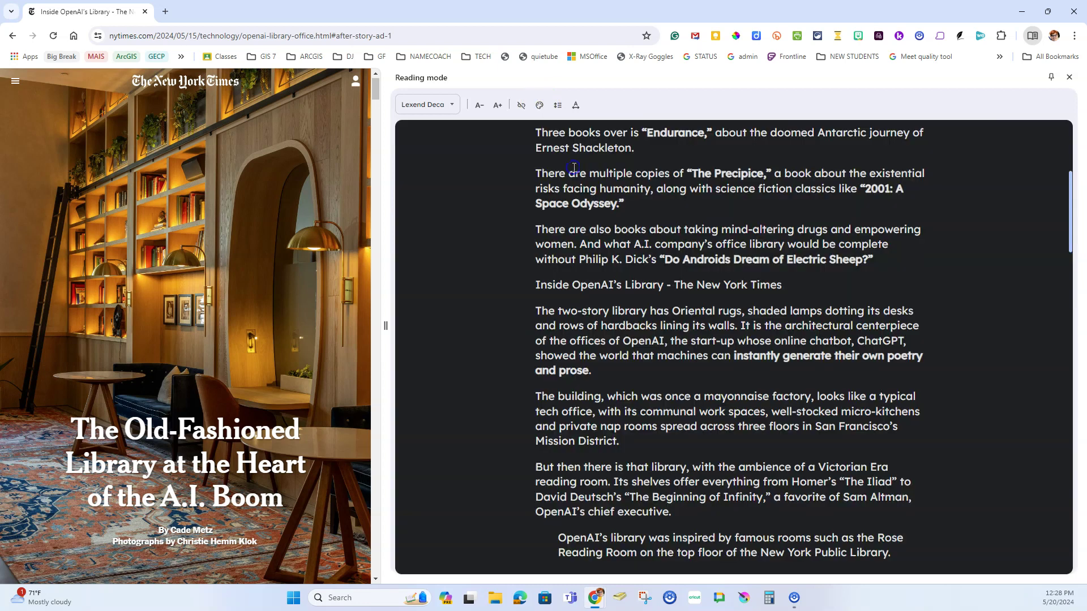
- Set the reading line spacing to Loose and letter spacing to Wide
left_click(558, 107)
left_click(586, 143)
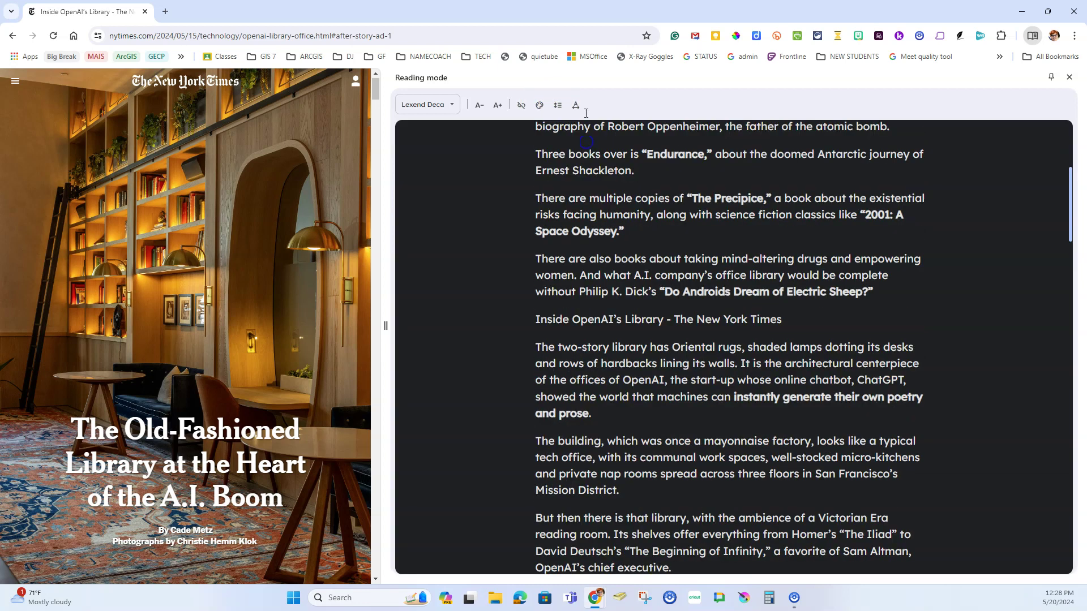
left_click(575, 106)
left_click(588, 145)
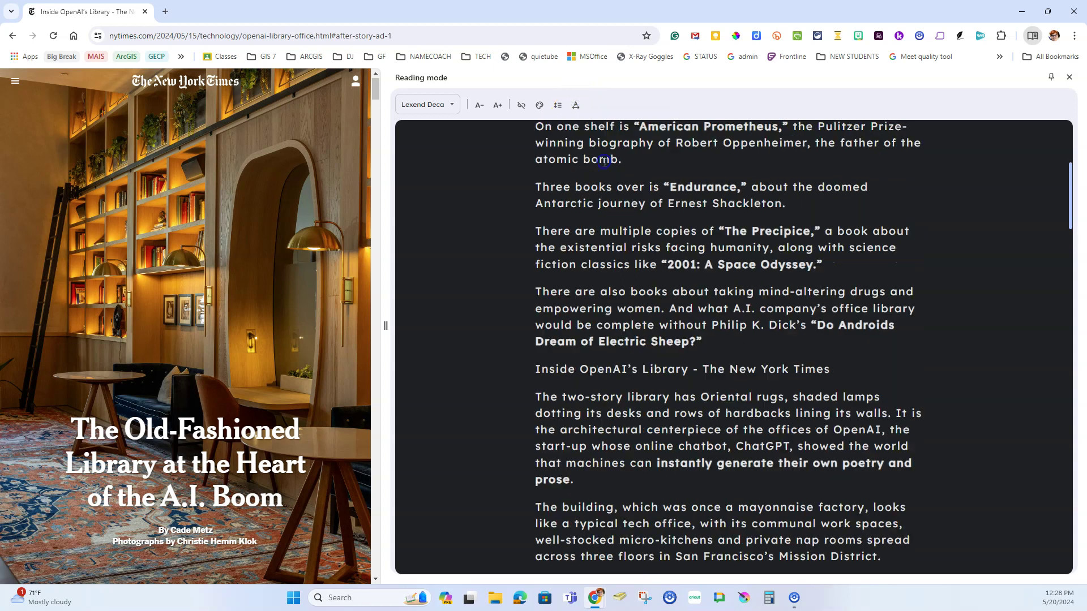
- Scroll through the restyled text, then close Reading mode to return to the full article
scroll(607, 203, "up", 5)
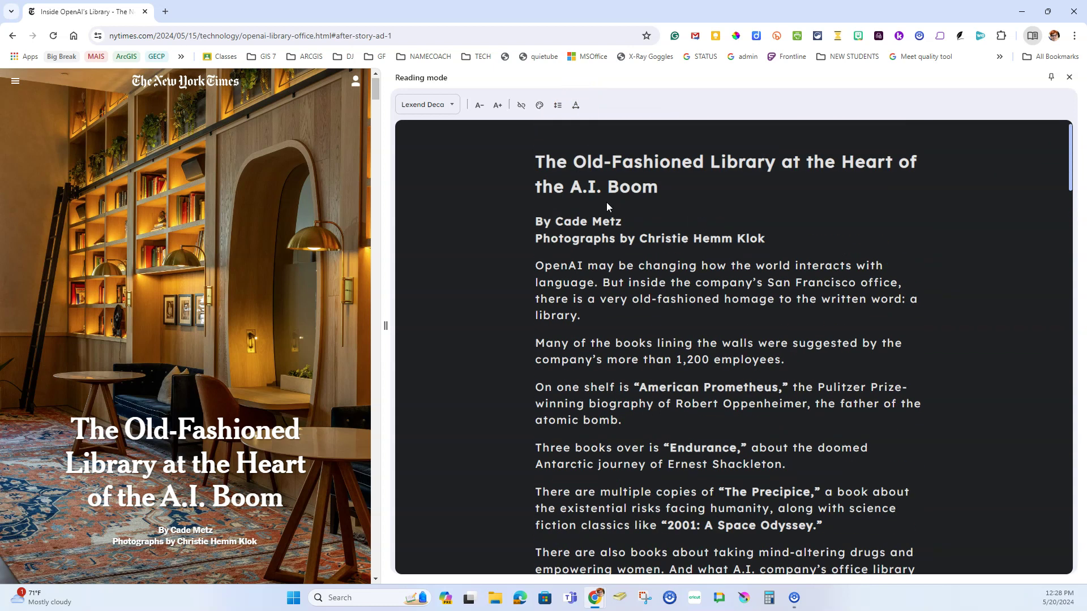
left_click(625, 296)
scroll(627, 299, "down", 4)
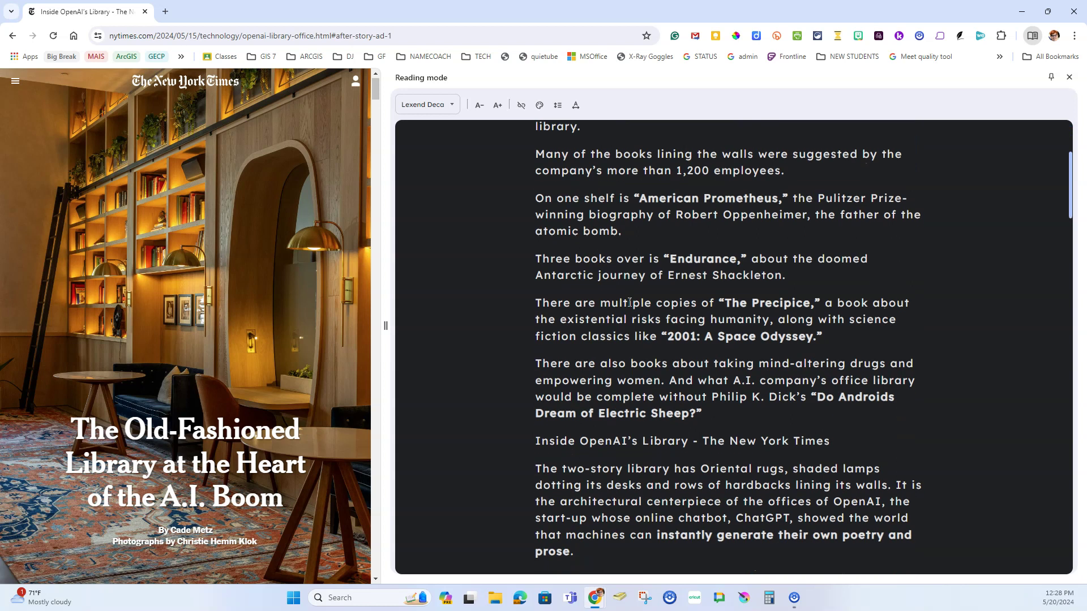
scroll(630, 303, "down", 10)
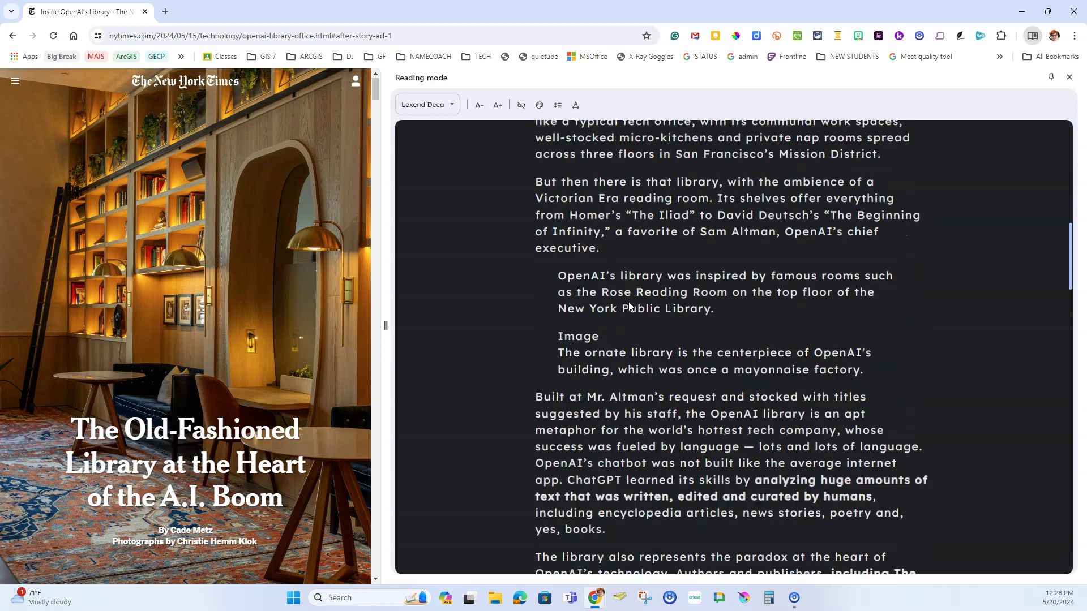
scroll(628, 306, "down", 1)
left_click(540, 291)
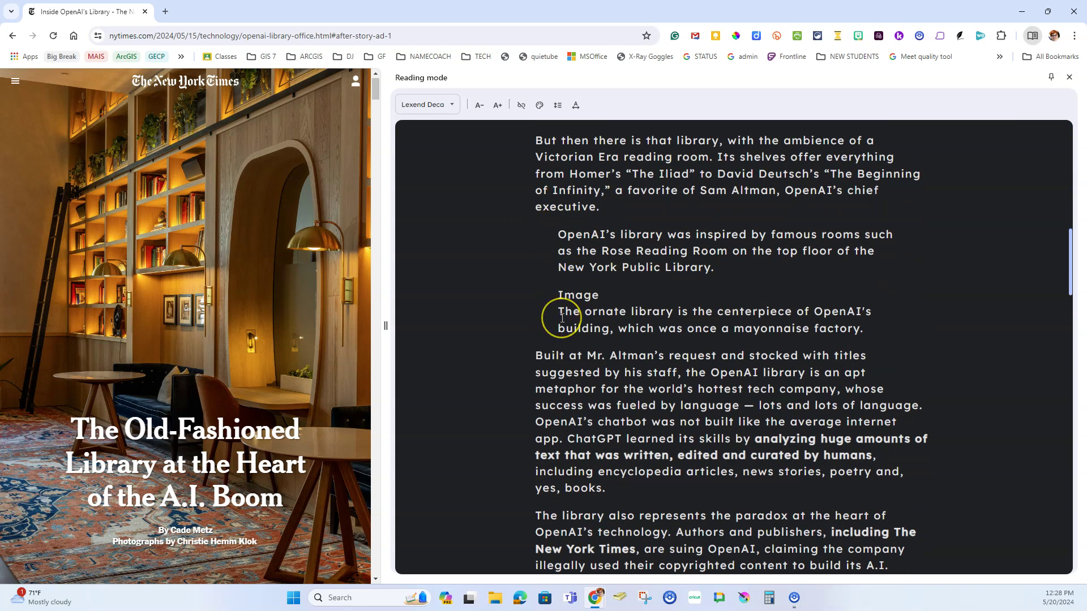
scroll(637, 206, "up", 15)
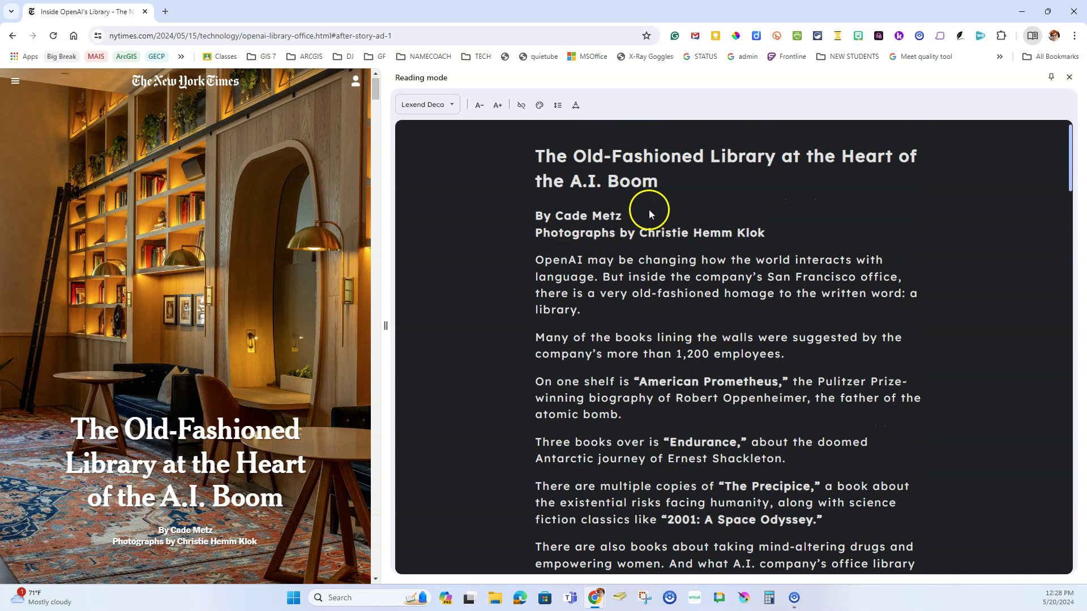
scroll(692, 265, "up", 1)
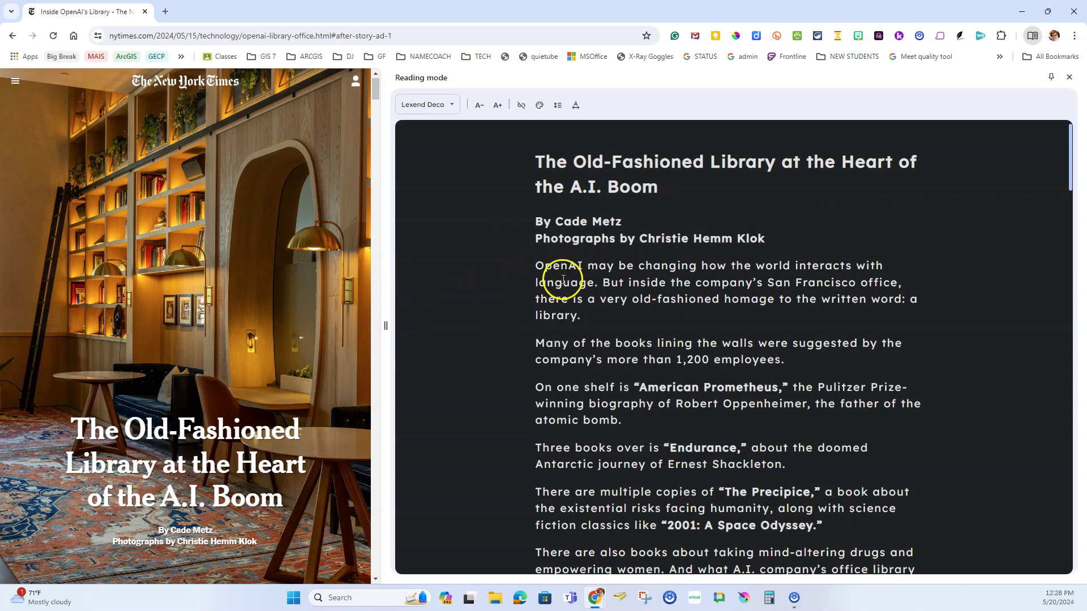
left_click(1068, 79)
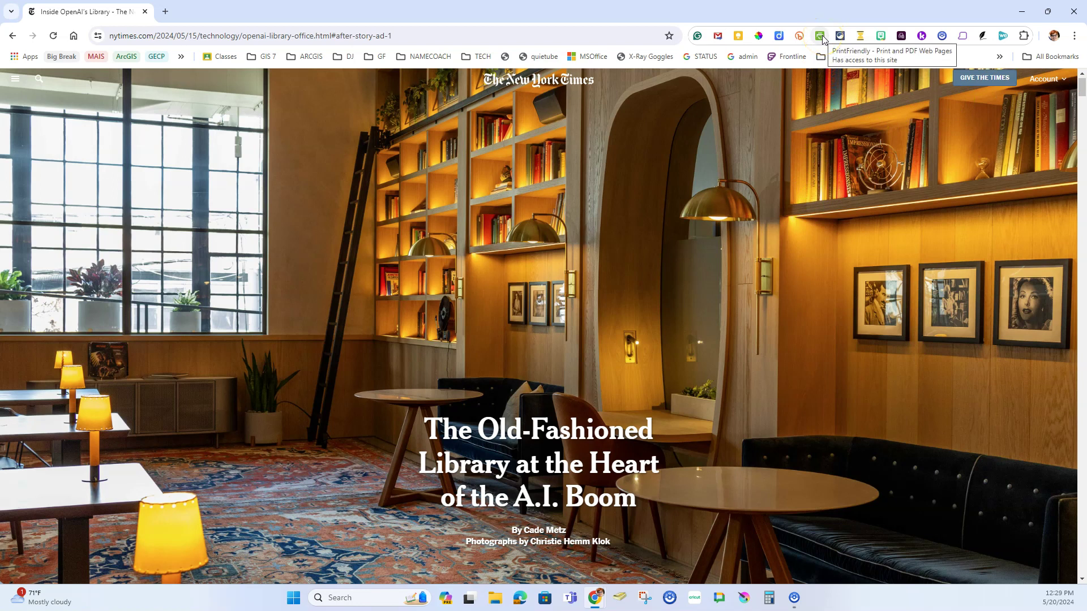
- Load the NYT library article into PrintFriendly's preview and scroll through it
left_click(839, 38)
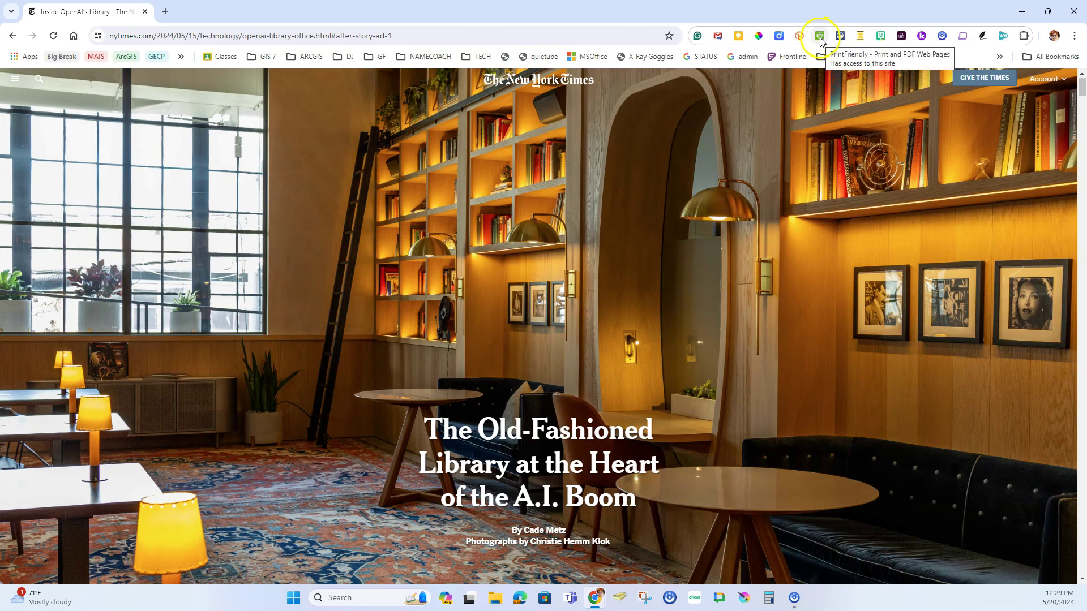
left_click(820, 40)
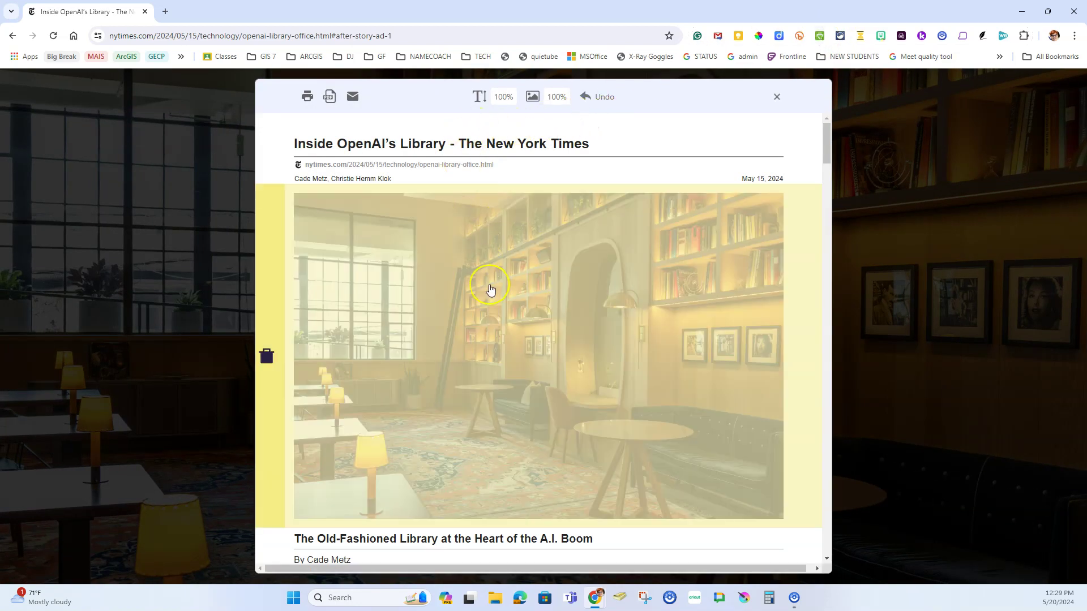
scroll(490, 290, "down", 3)
scroll(490, 289, "down", 5)
scroll(487, 291, "up", 8)
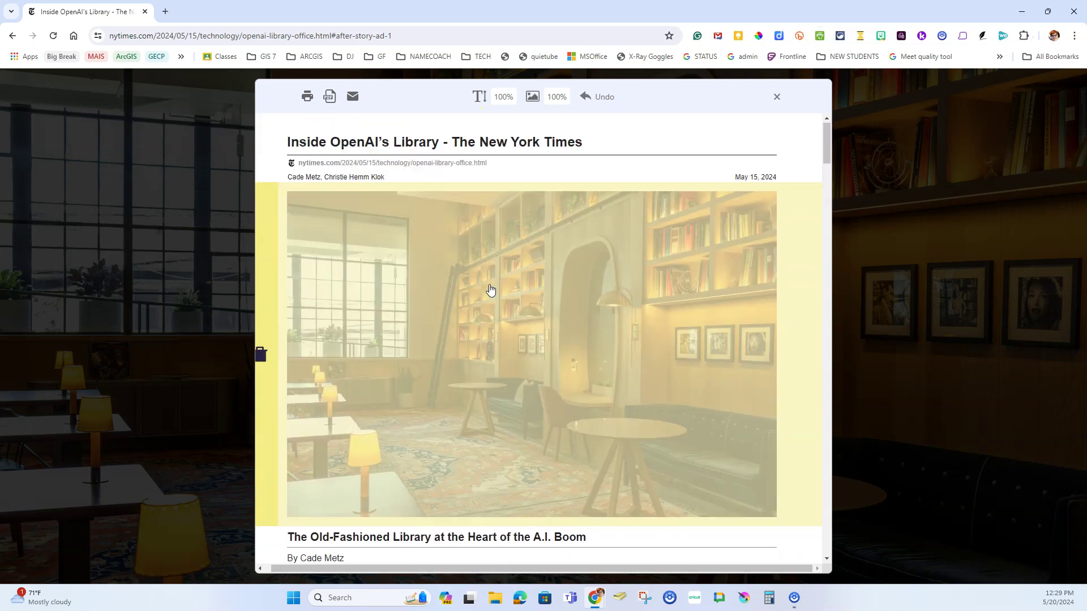
scroll(385, 308, "left", 1)
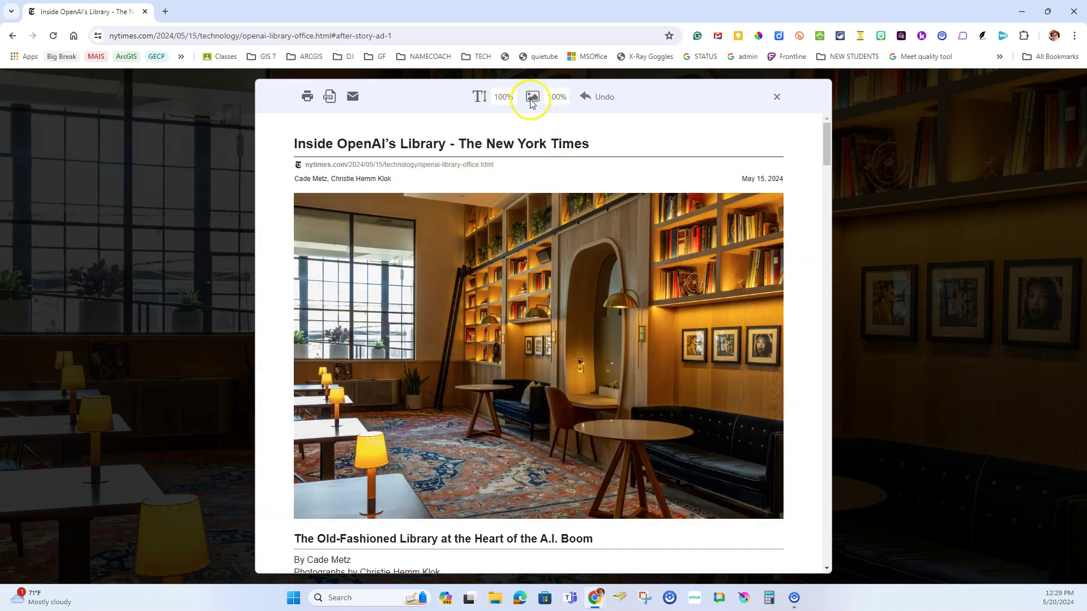
- Set the image size to 0 to remove all photos, after trying 25%
left_click(558, 100)
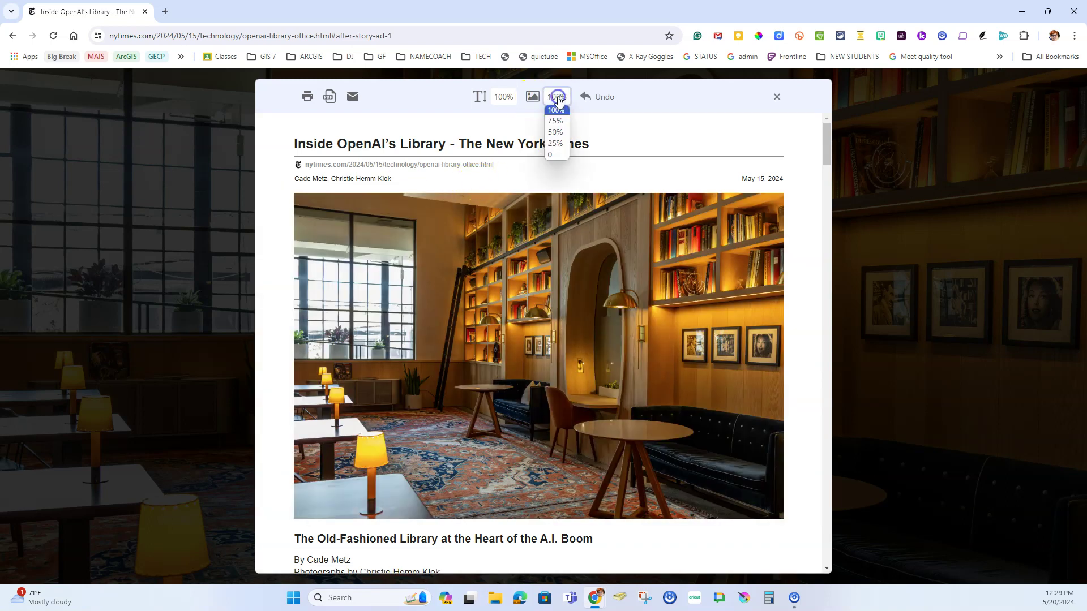
left_click(559, 143)
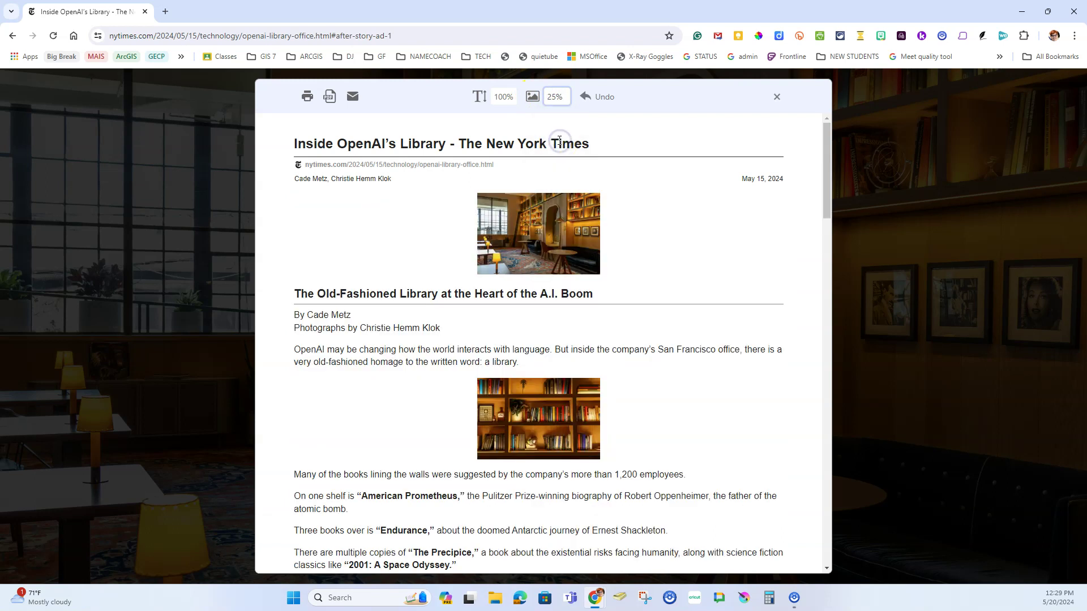
left_click(557, 102)
left_click(556, 153)
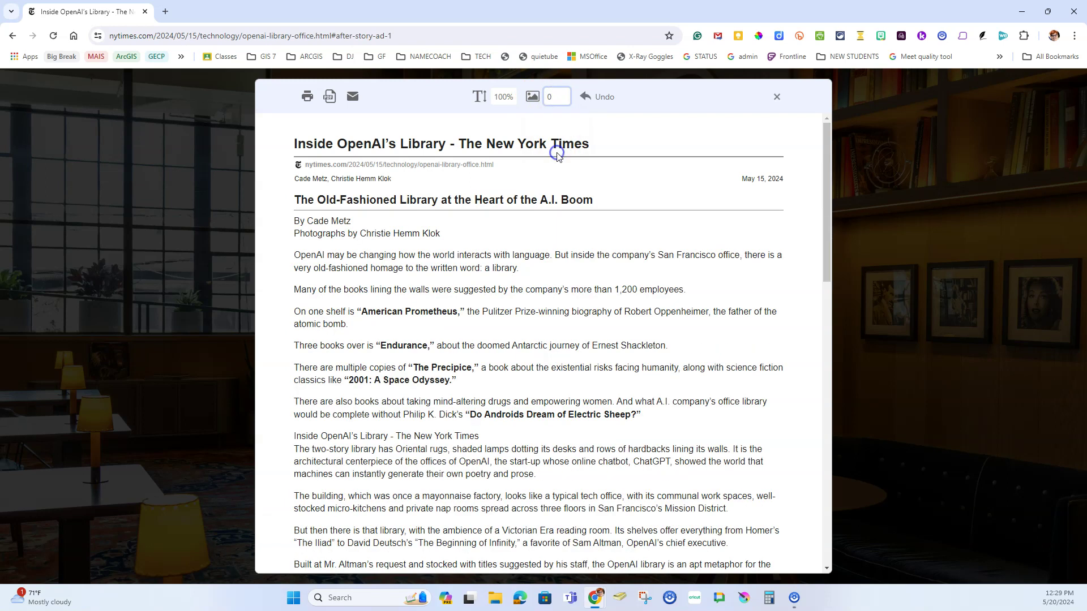
- Try 110% and 80% text sizes, then reopen the text size list to return to 100%
left_click(503, 97)
left_click(504, 134)
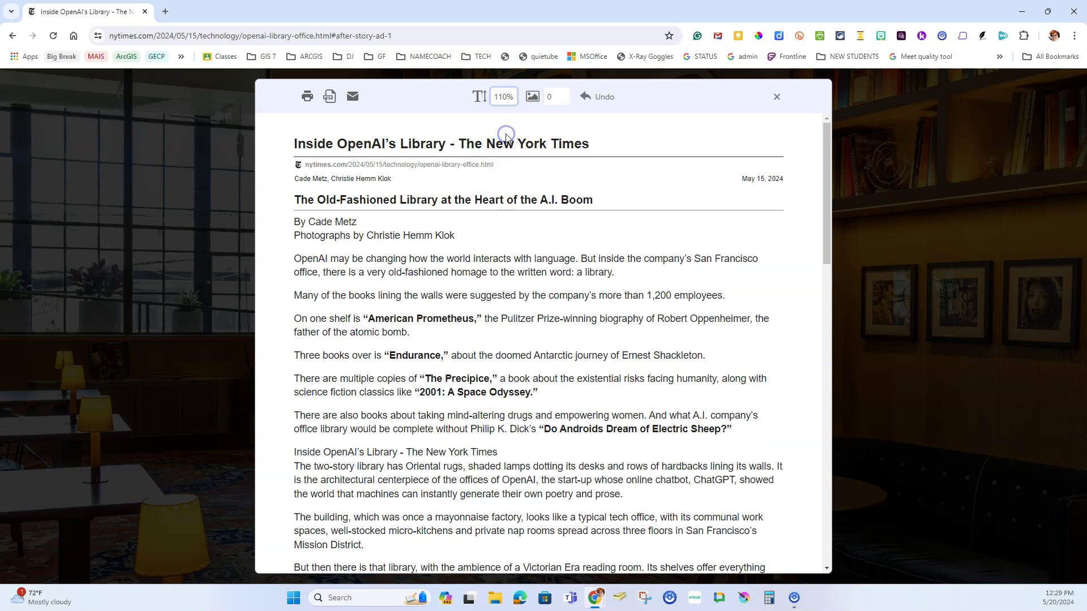
left_click(502, 97)
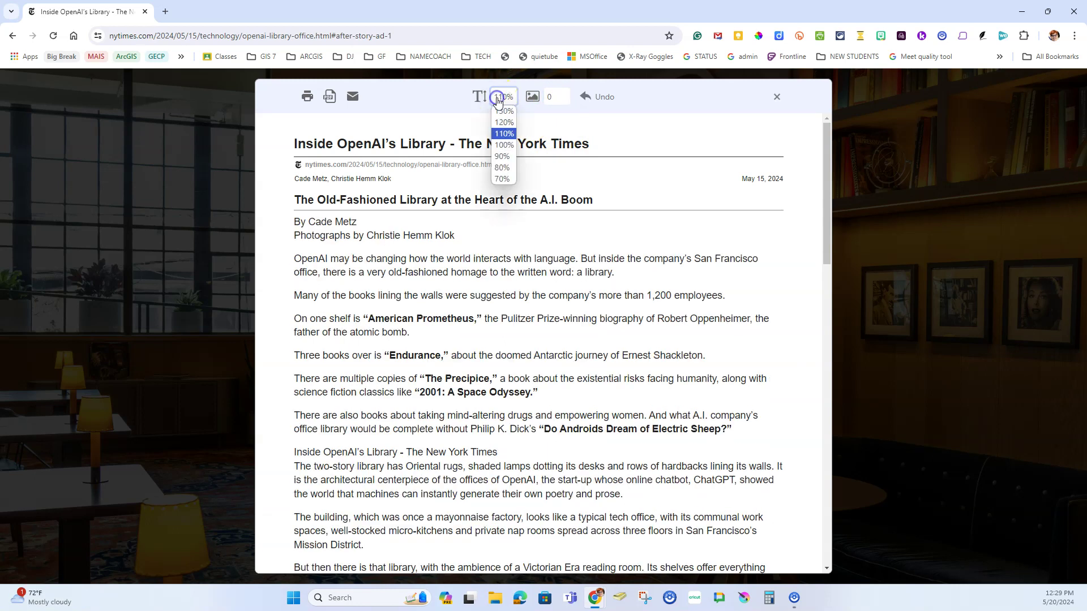
left_click(503, 167)
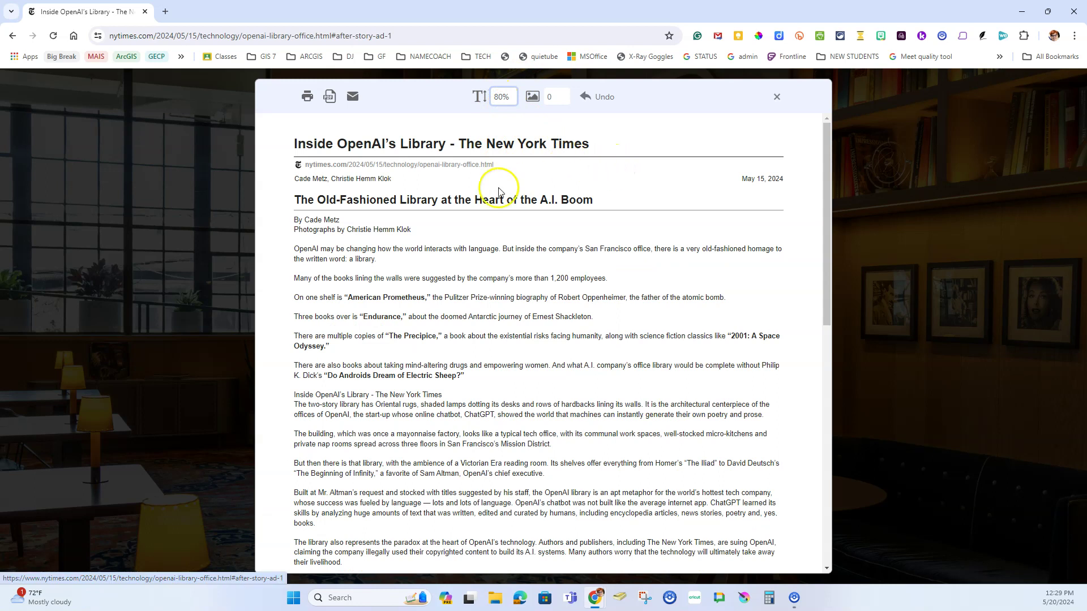
left_click(501, 96)
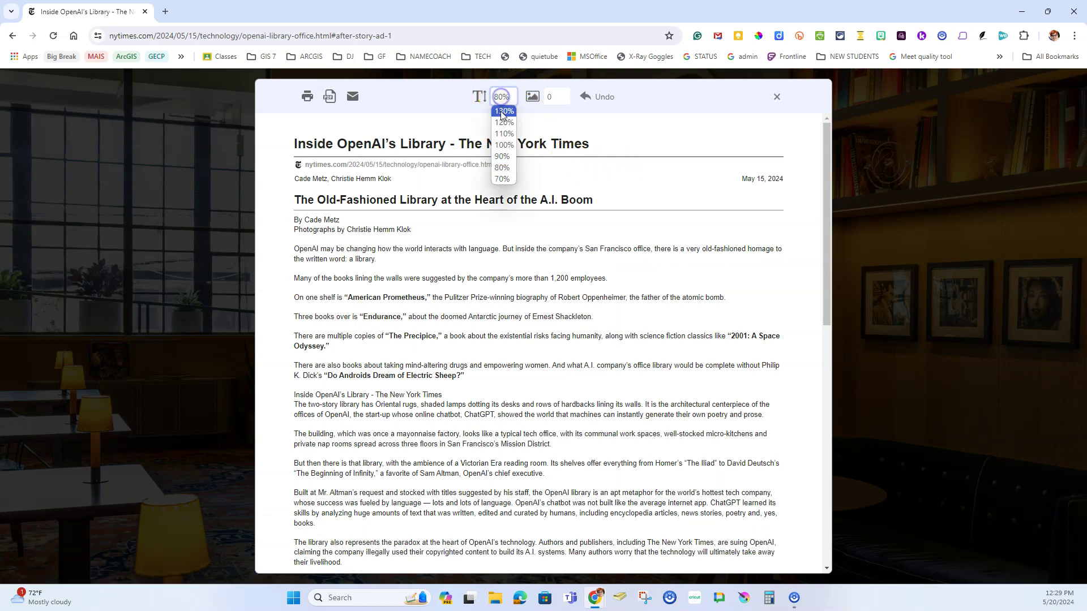
left_click(505, 145)
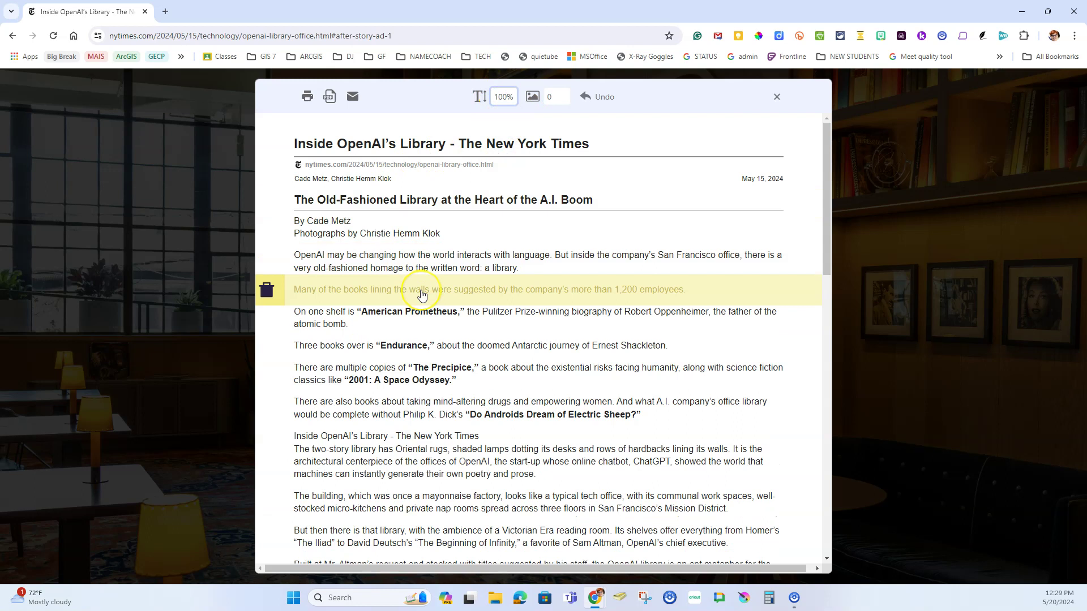
scroll(422, 294, "down", 3)
scroll(422, 295, "down", 3)
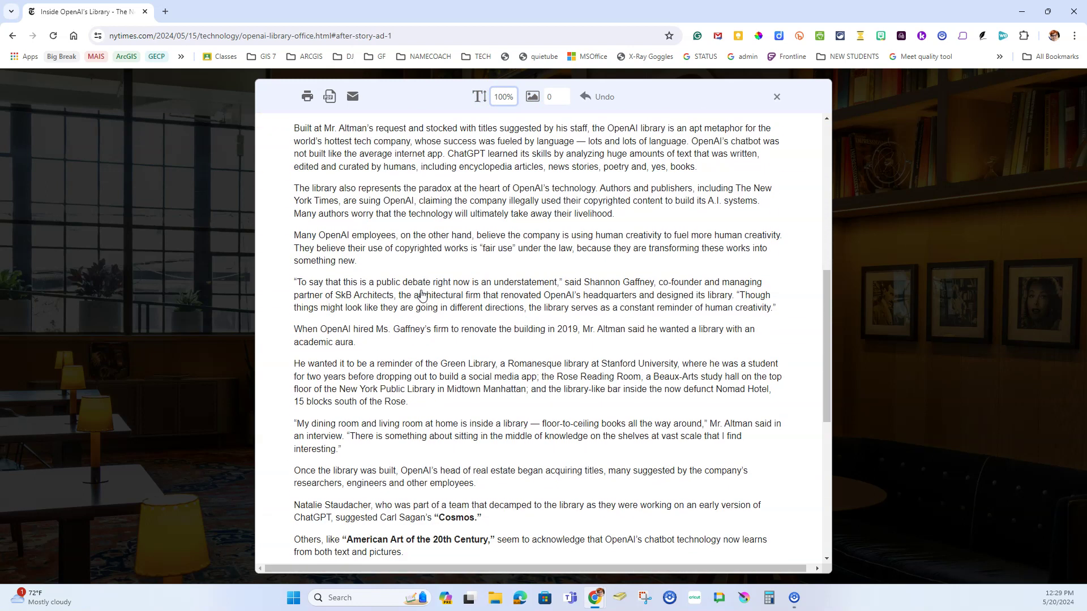
scroll(413, 277, "up", 6)
scroll(406, 260, "up", 2)
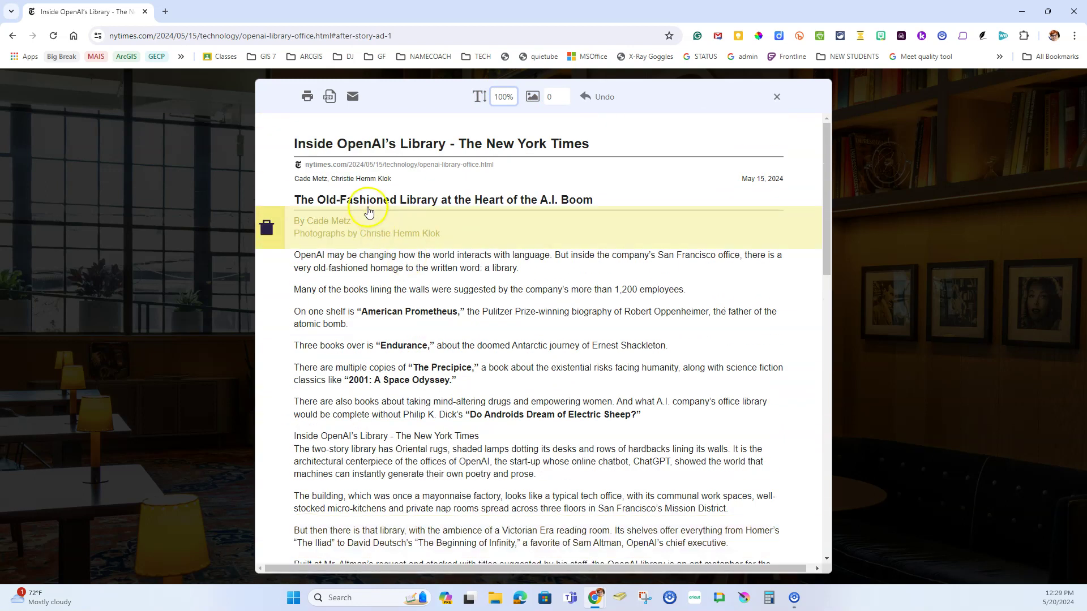
scroll(405, 339, "down", 13)
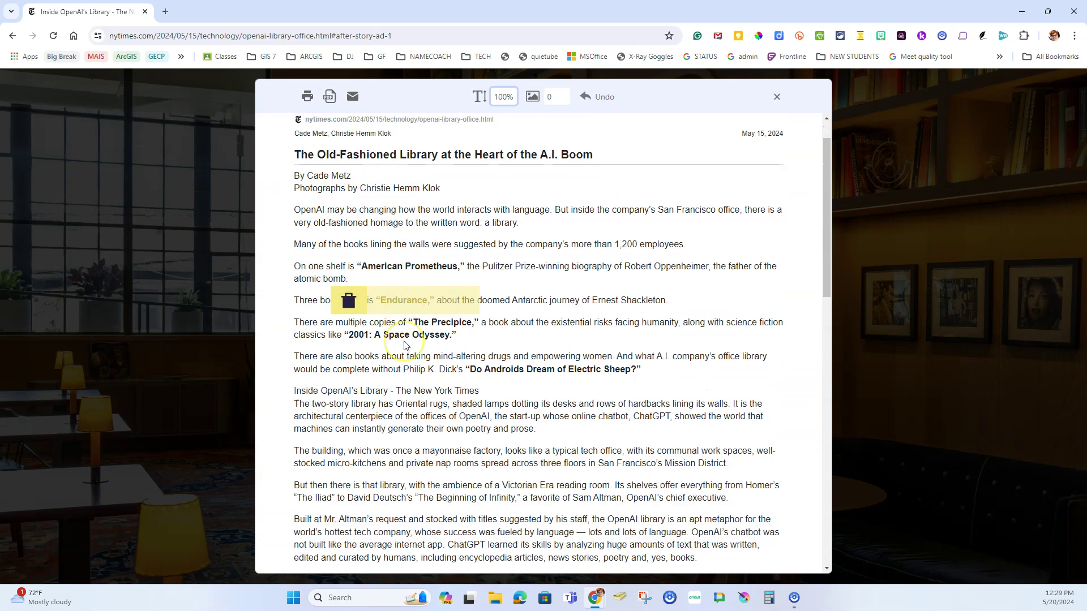
scroll(405, 344, "down", 3)
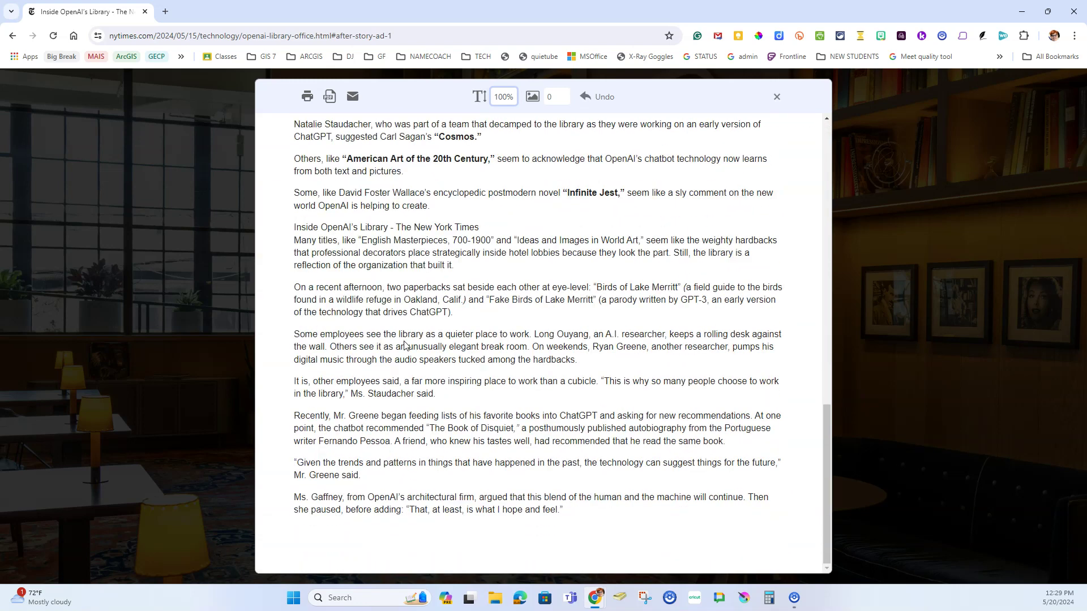
scroll(421, 249, "up", 2)
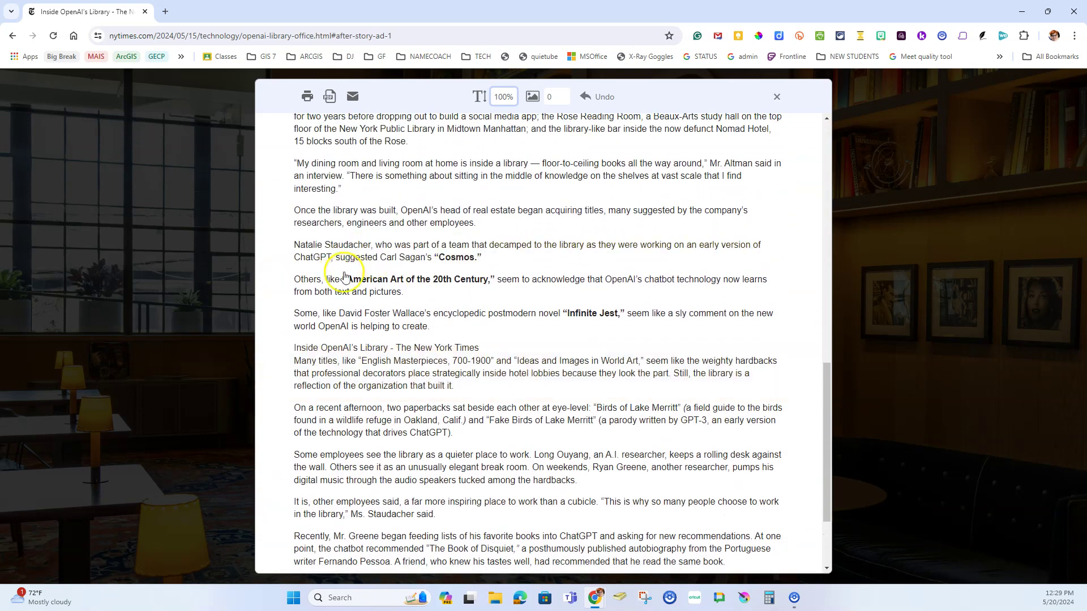
left_click(371, 287)
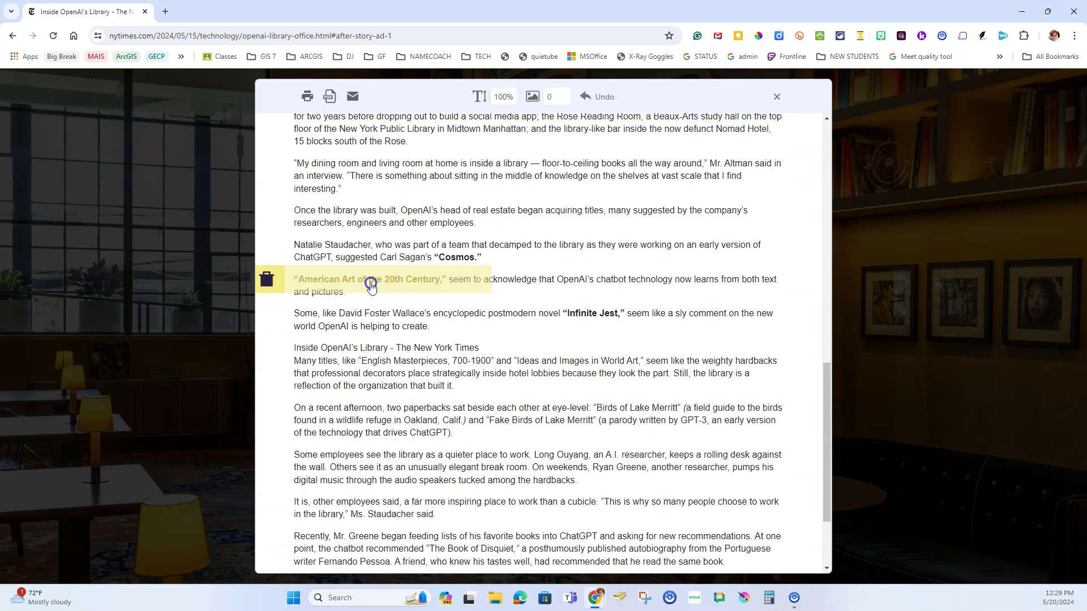
left_click(371, 286)
left_click(268, 280)
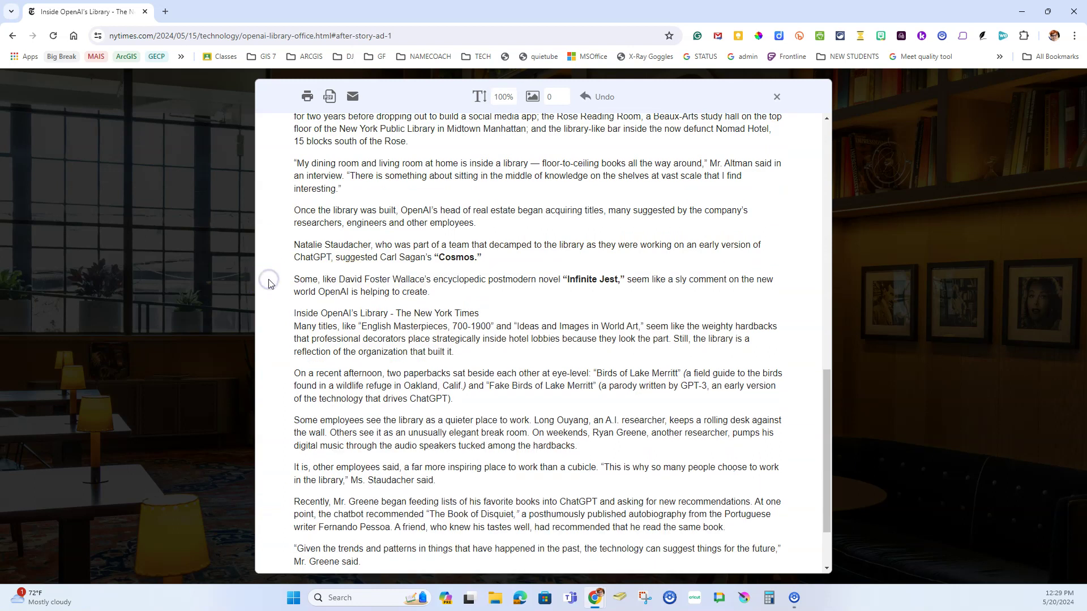
scroll(391, 234, "up", 1)
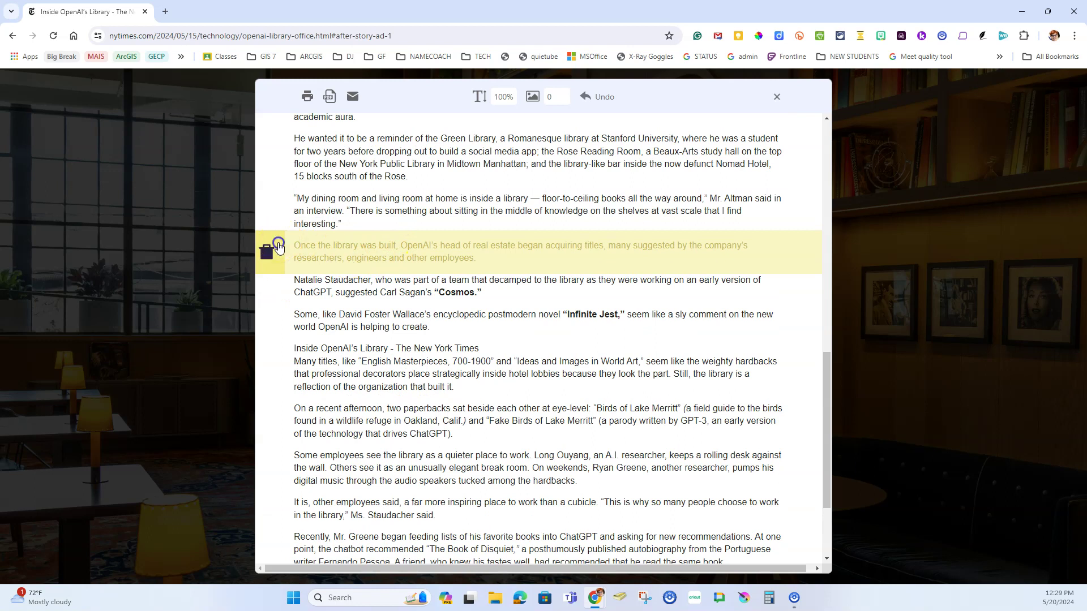
left_click(279, 246)
scroll(364, 232, "up", 15)
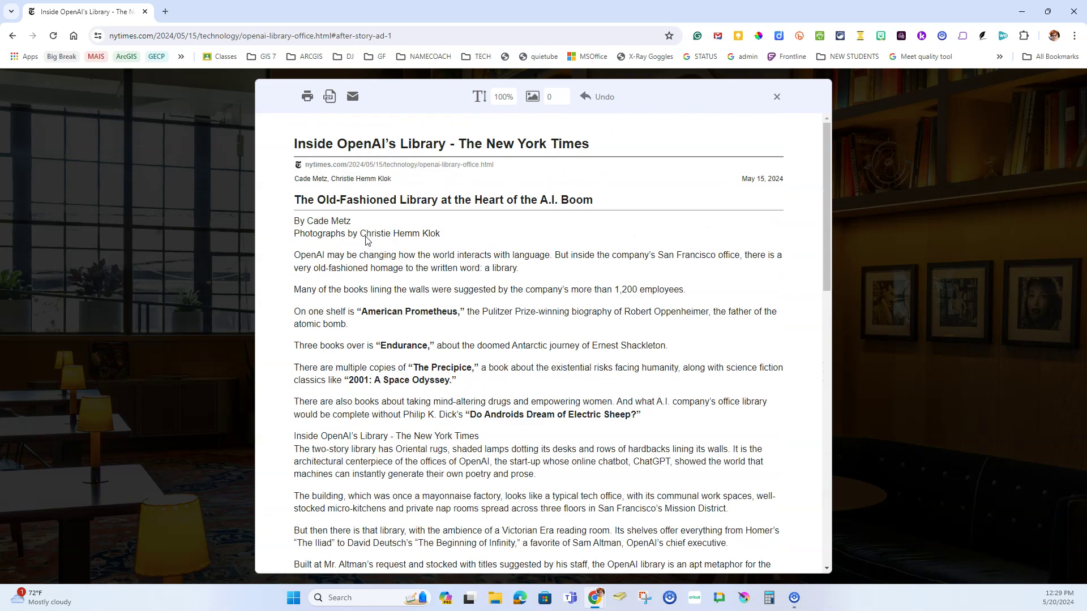
left_click(598, 98)
scroll(568, 325, "down", 8)
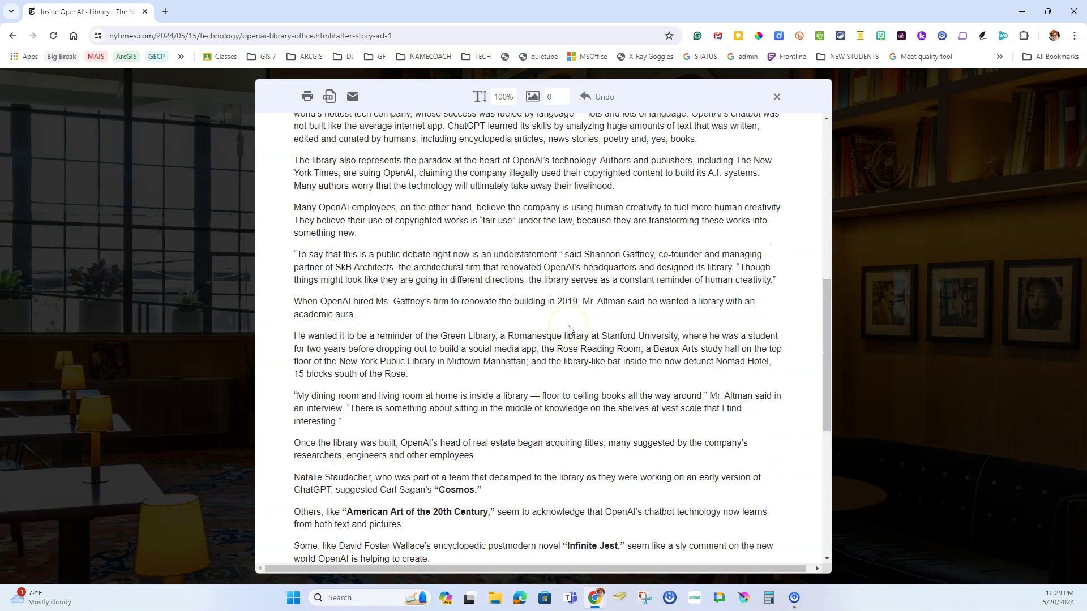
scroll(568, 325, "up", 8)
left_click(270, 83)
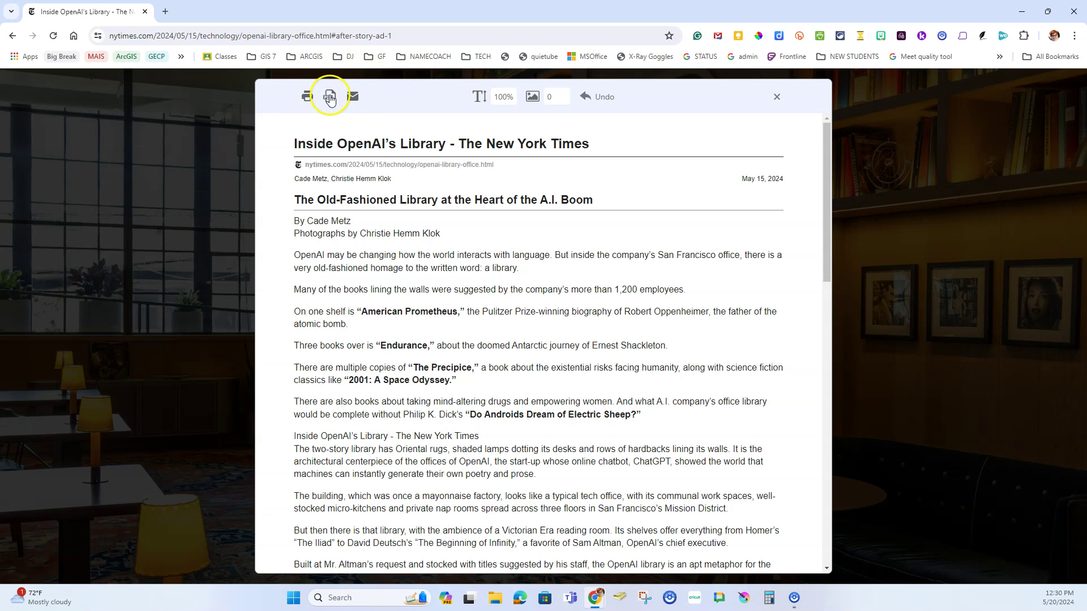
- Open Chrome's print preview of the text-only article and switch the layout from Landscape to Portrait
left_click(306, 95)
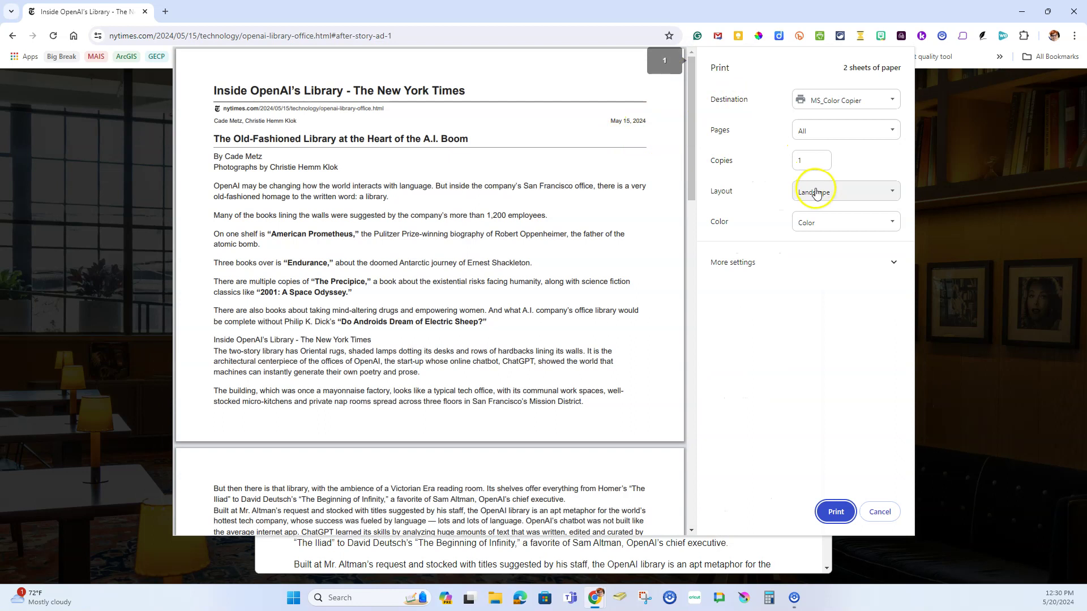
left_click(839, 190)
left_click(826, 208)
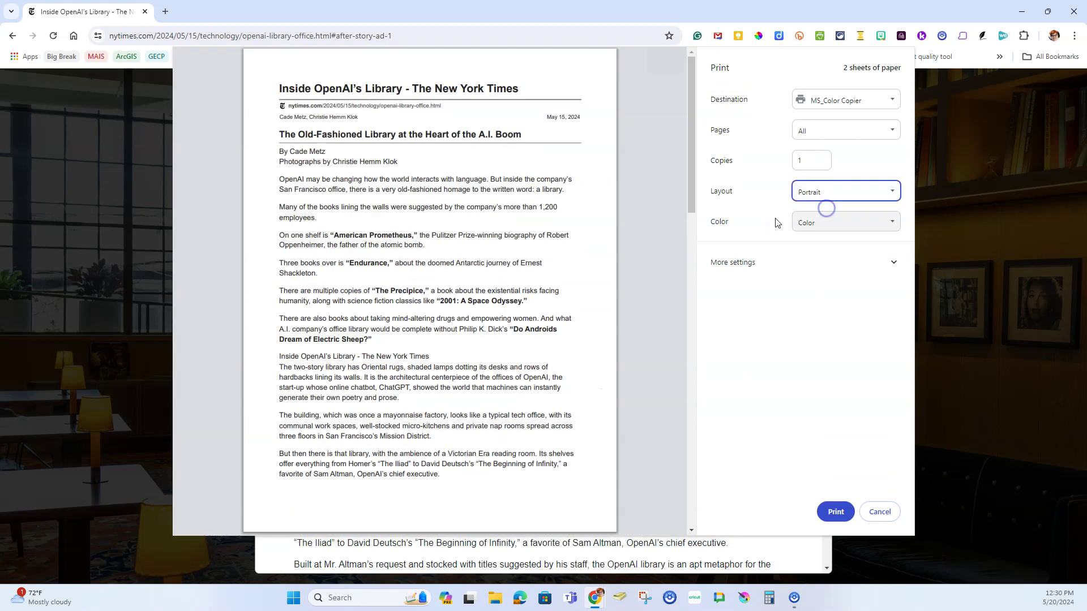
scroll(562, 356, "down", 15)
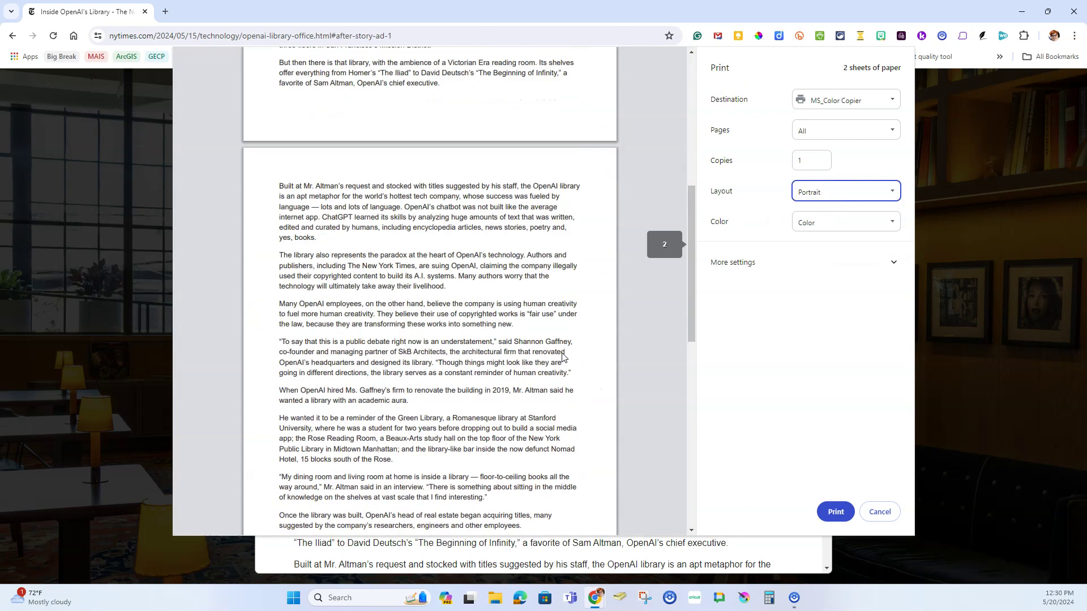
scroll(562, 356, "down", 5)
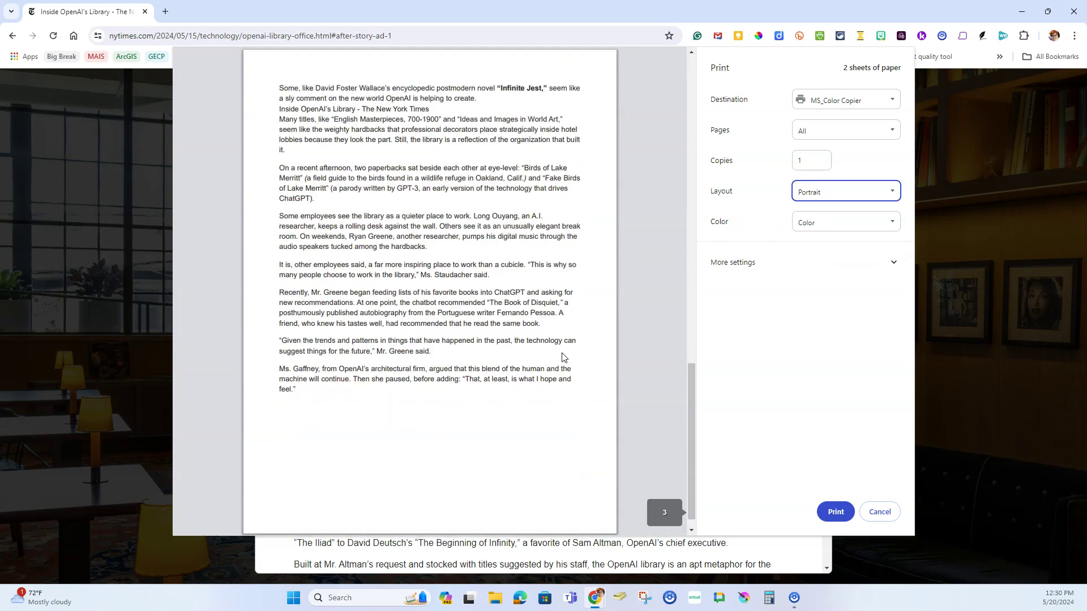
scroll(562, 357, "up", 12)
scroll(562, 357, "up", 6)
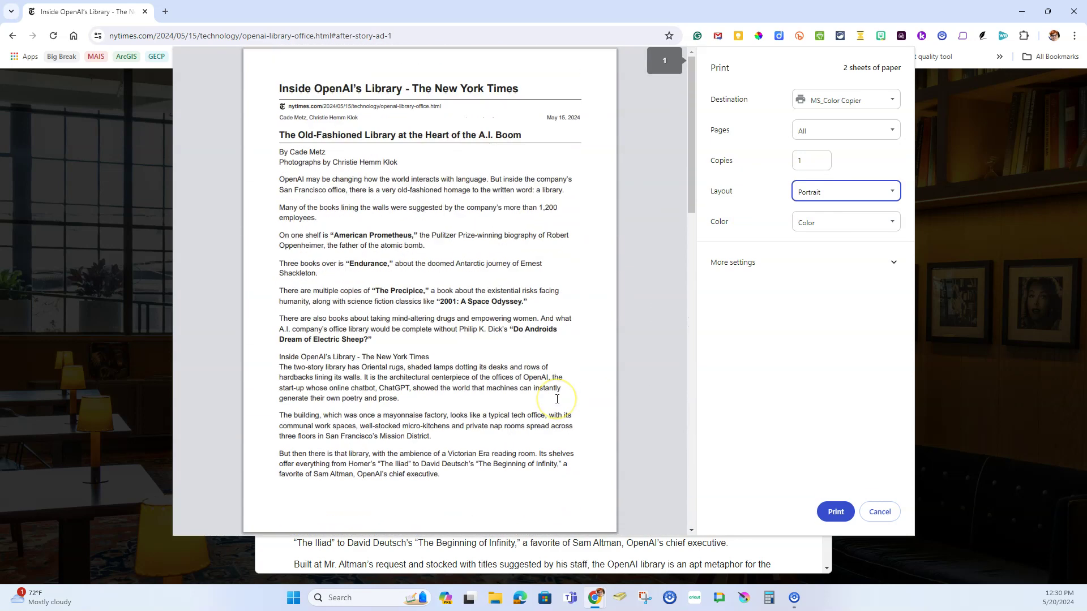